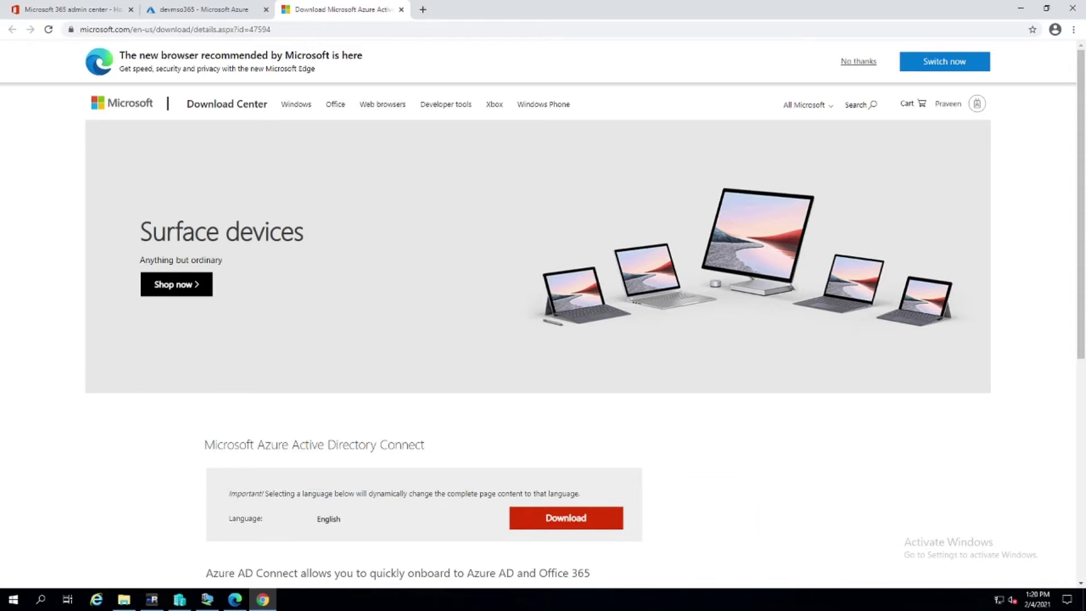
# Download the AzureADConnect.msi installer, then bring up the sync server's remote desktop
pyautogui.click(529, 520)
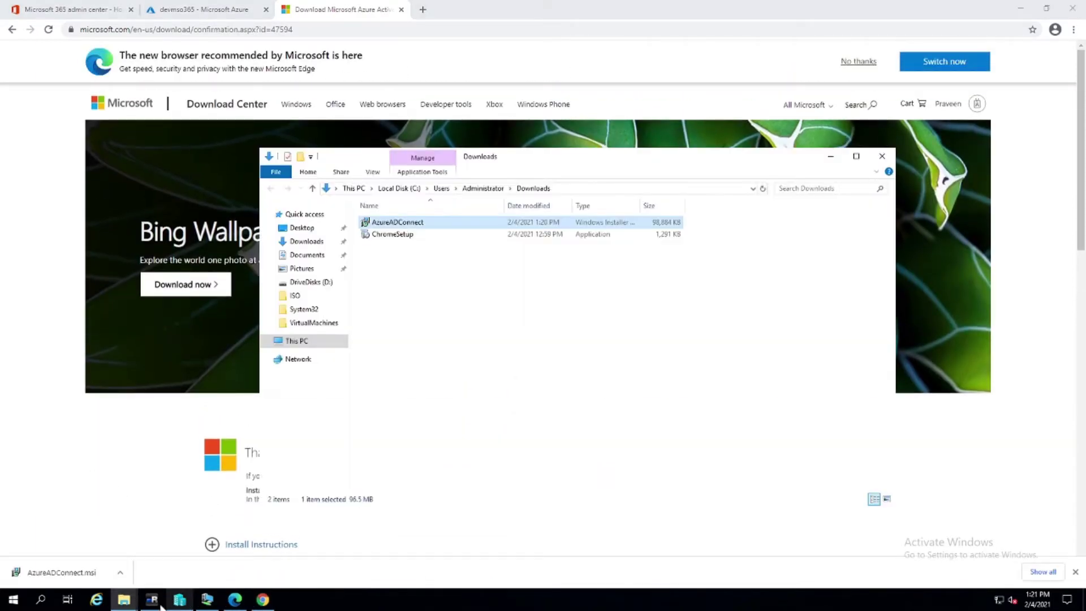
pyautogui.click(151, 599)
# Paste AzureADConnect.msi onto the AZP-ADSync01 desktop and launch it, allowing the permission prompt
pyautogui.rightClick(141, 85)
pyautogui.click(170, 134)
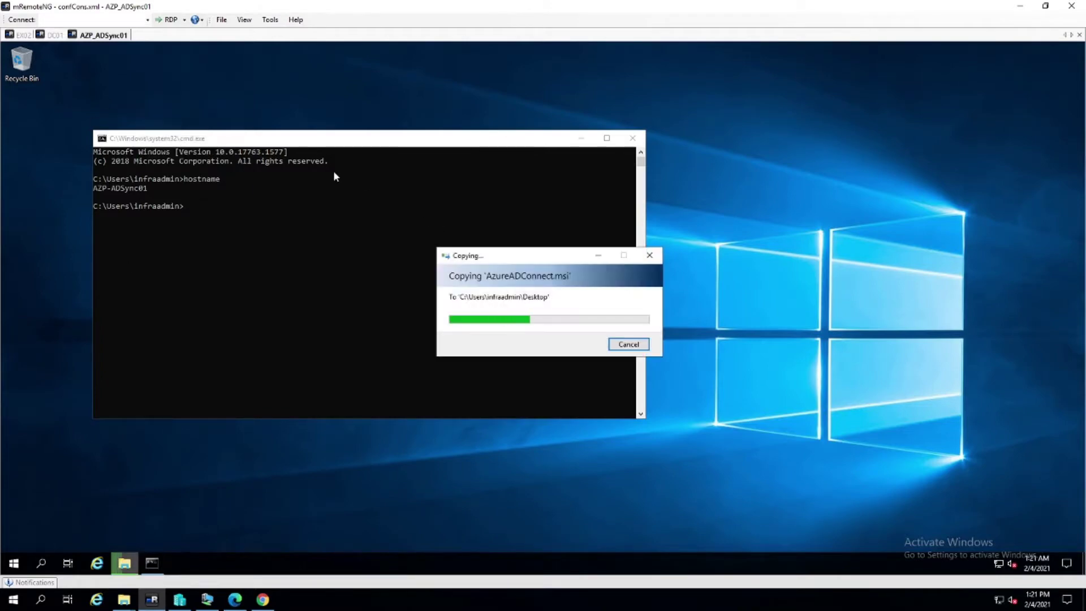
pyautogui.click(581, 138)
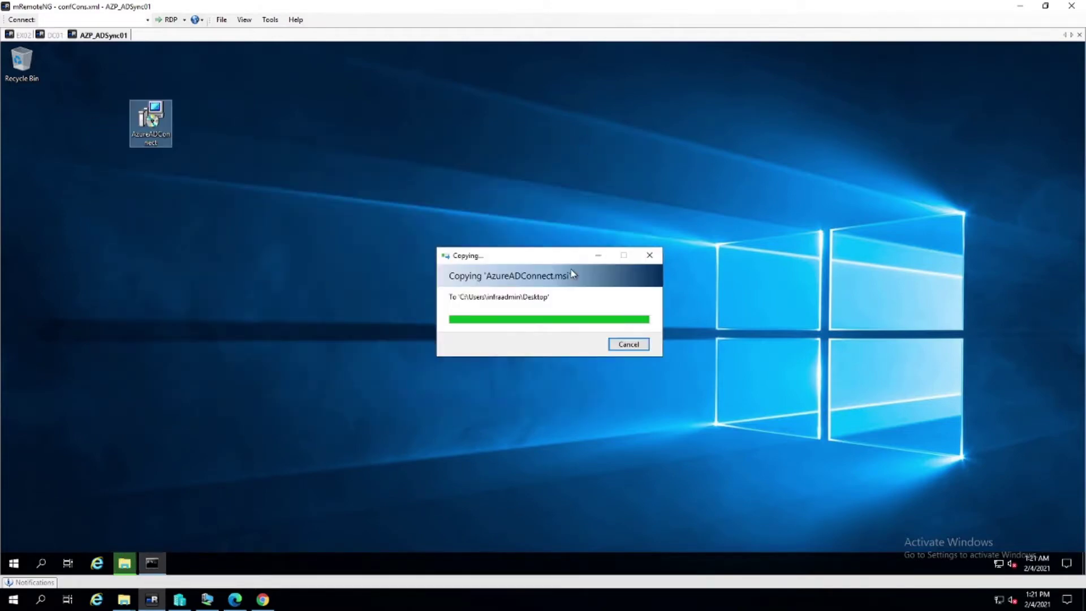
pyautogui.doubleClick(149, 129)
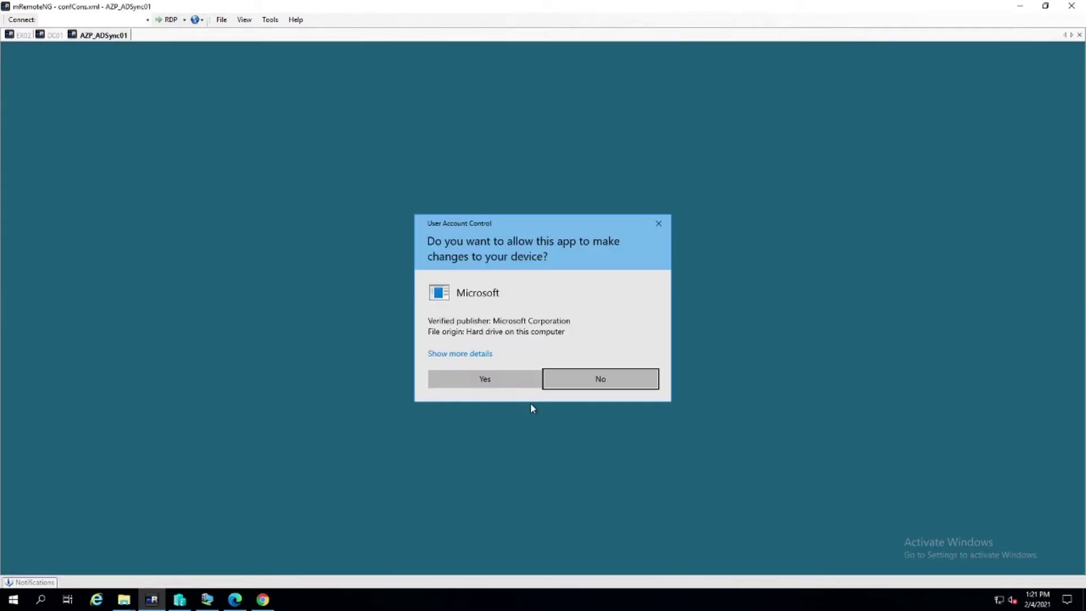
pyautogui.click(497, 380)
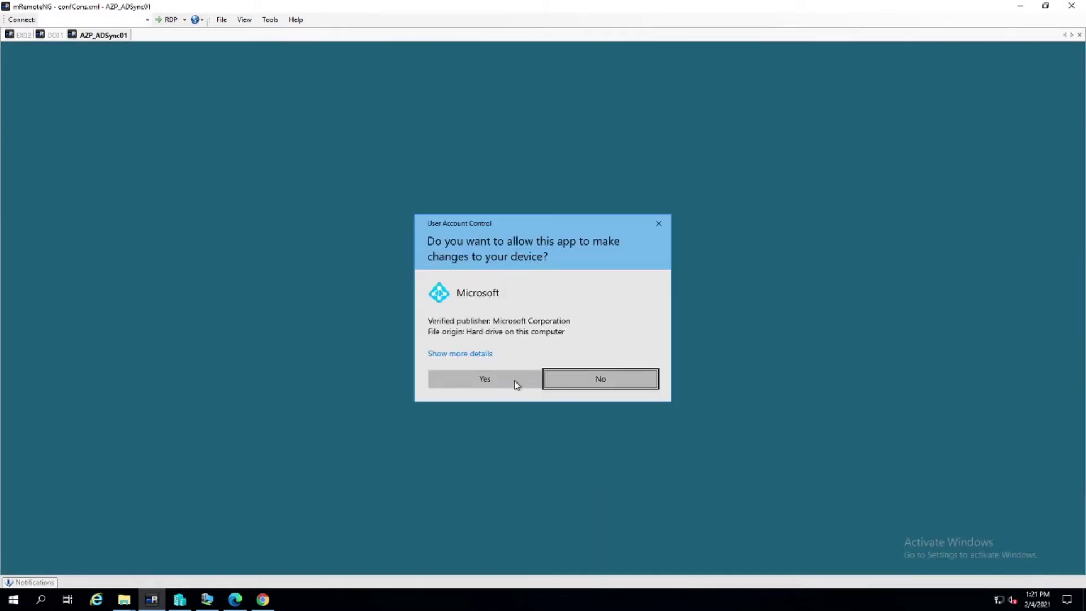
# Approve the UAC prompt, agree to the license terms, and continue to Express Settings
pyautogui.click(476, 381)
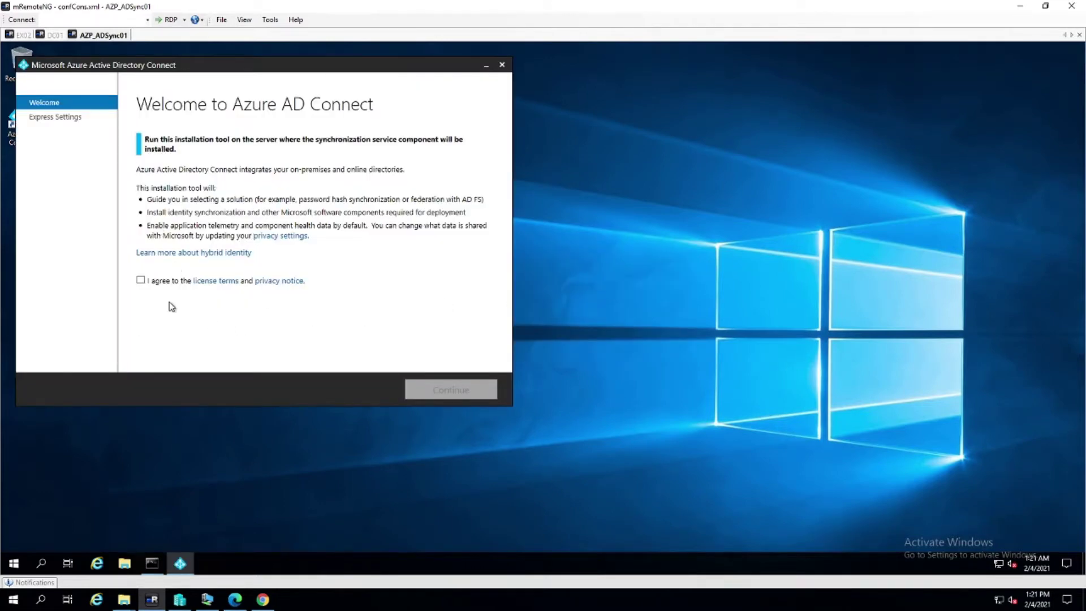
pyautogui.click(140, 281)
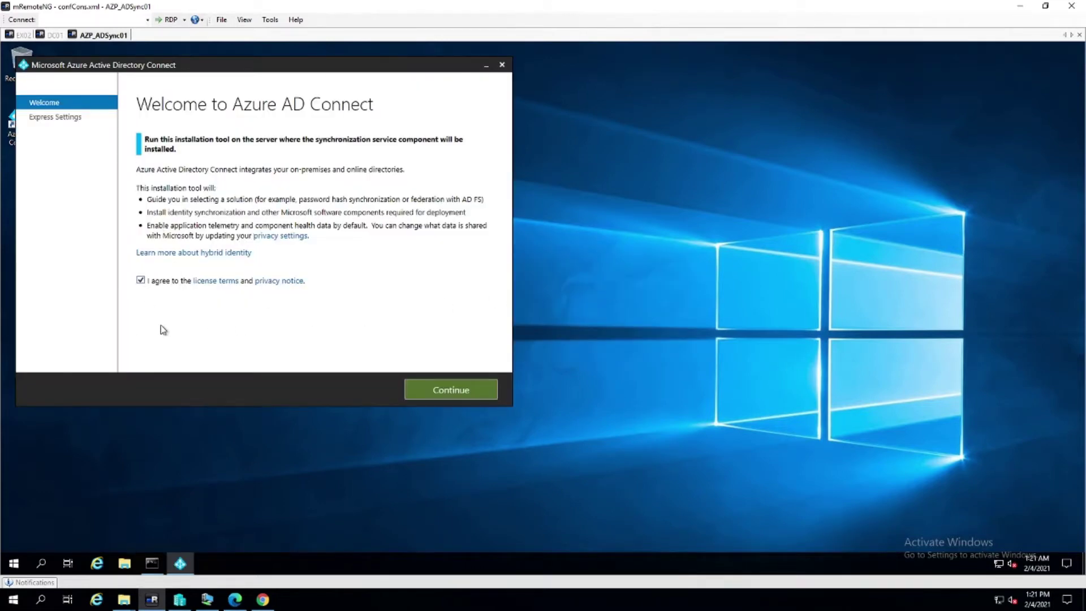
pyautogui.click(446, 389)
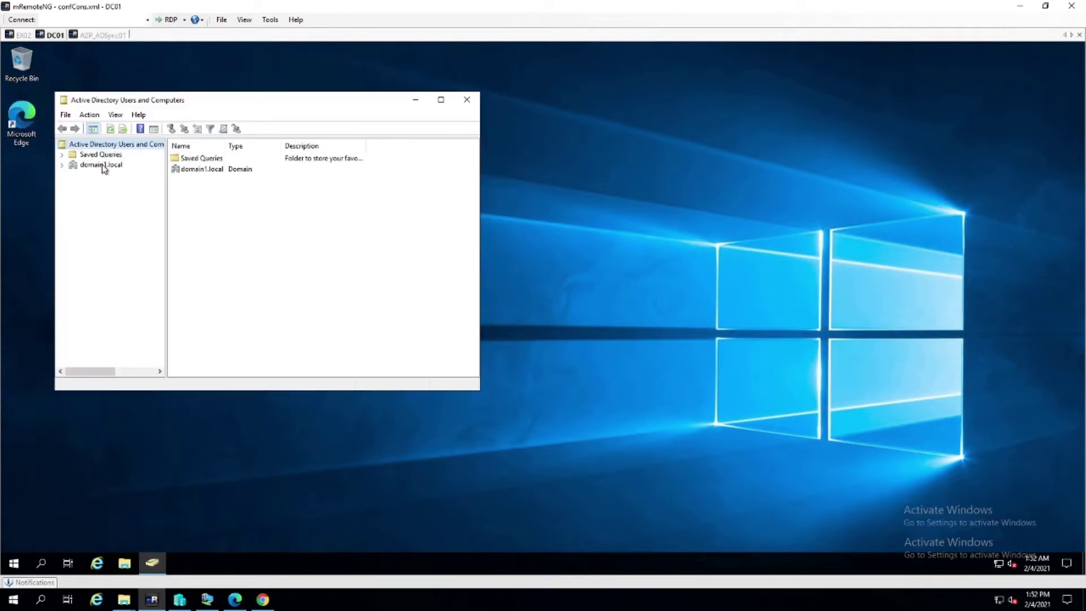
# Expand domain1.local, browse AzureADSync and Users, and select Lab User1 through Lab User4
pyautogui.click(101, 165)
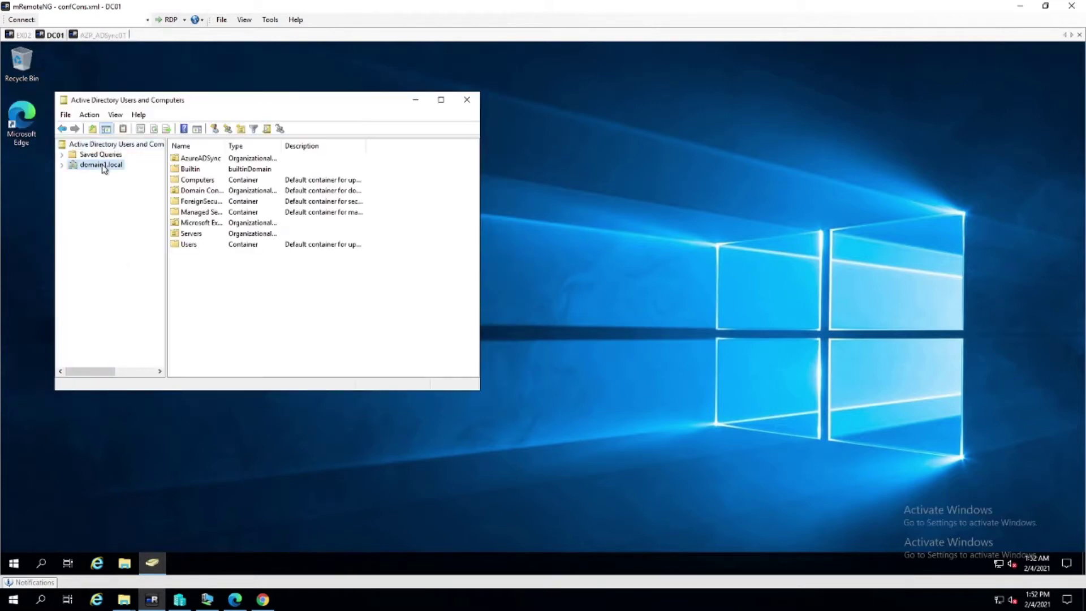
pyautogui.click(61, 164)
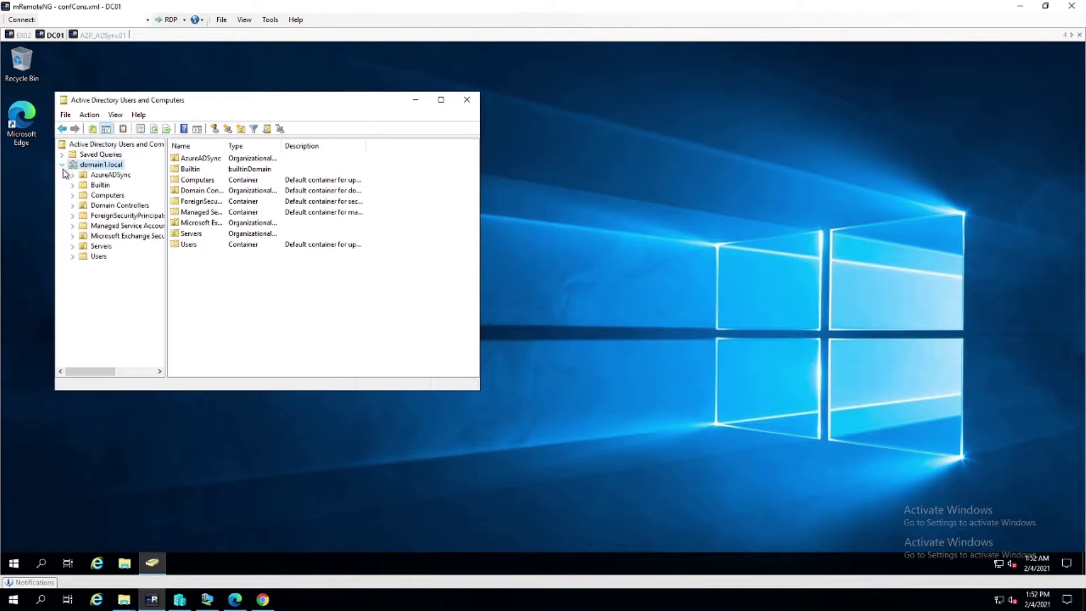
pyautogui.click(108, 176)
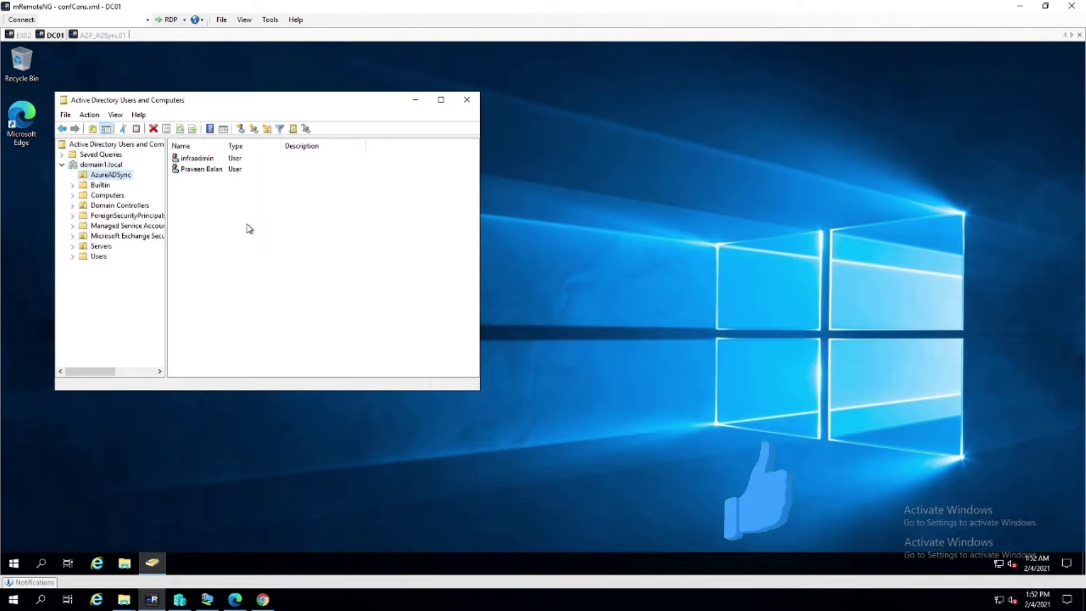
pyautogui.click(94, 258)
pyautogui.scroll(-6, 299, 287)
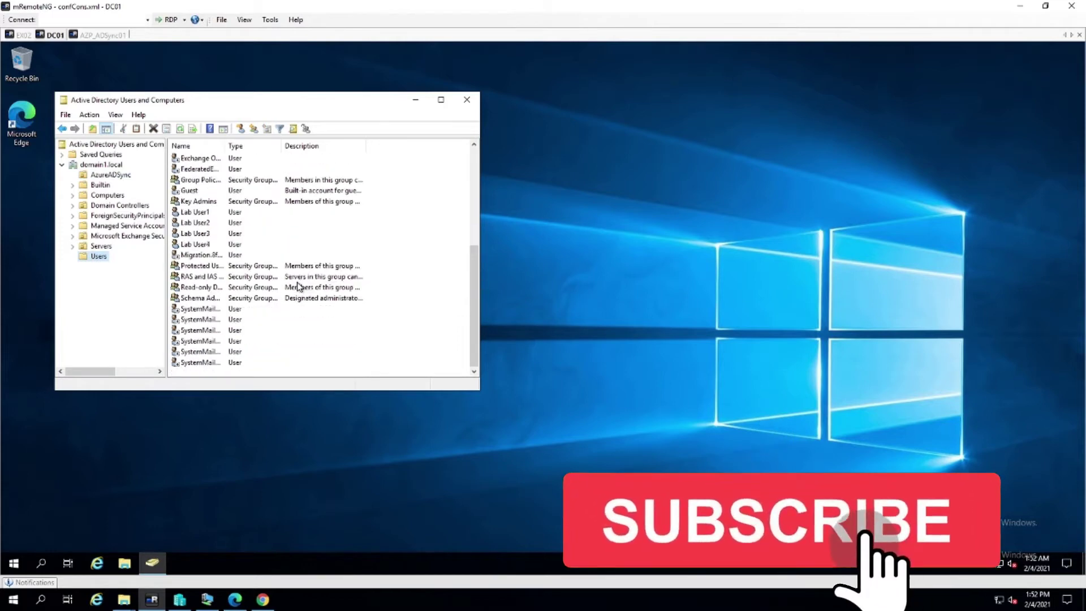
pyautogui.scroll(6, 299, 287)
pyautogui.scroll(-4, 247, 291)
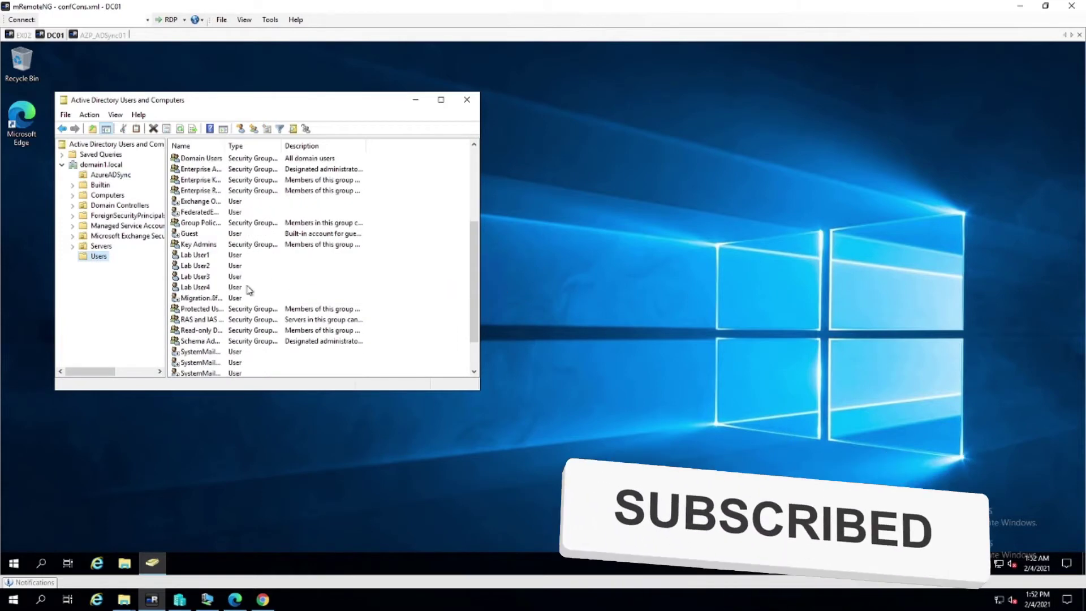
pyautogui.click(197, 259)
pyautogui.keyDown('shift'); pyautogui.click(198, 289); pyautogui.keyUp('shift')
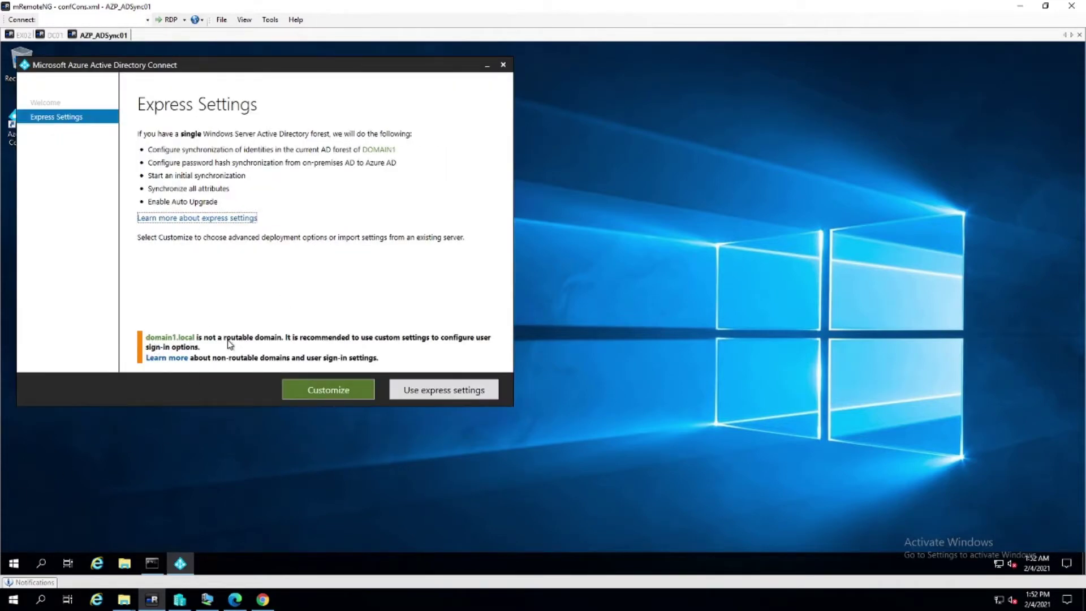
# On DC01, add scanqa.com as an alternative UPN suffix in Active Directory Domains and Trusts
pyautogui.click(53, 40)
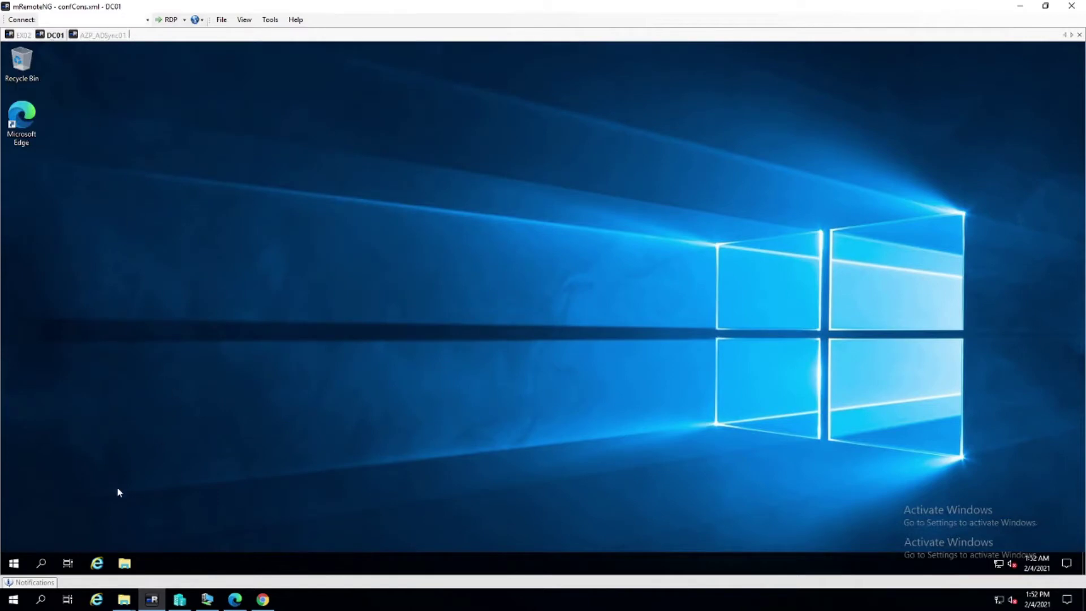
pyautogui.click(13, 563)
pyautogui.write('domain')
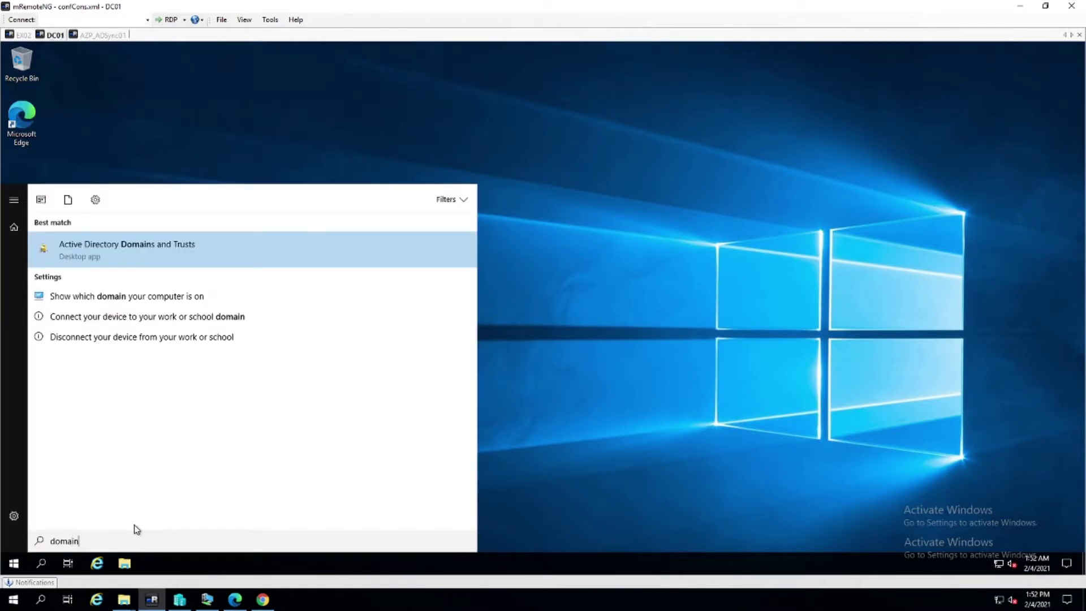
pyautogui.press('Return')
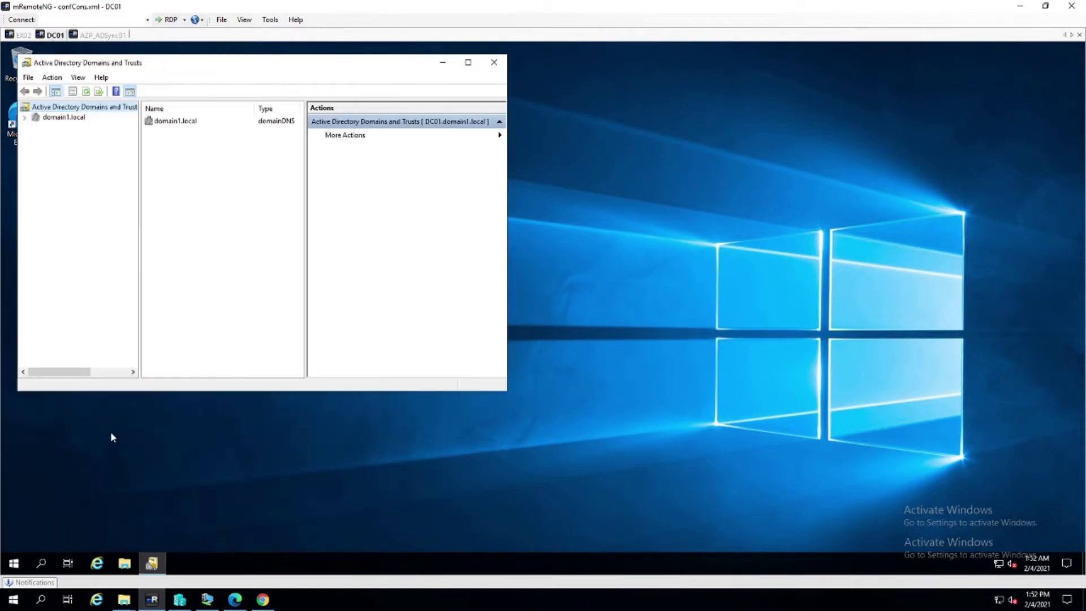
pyautogui.rightClick(80, 109)
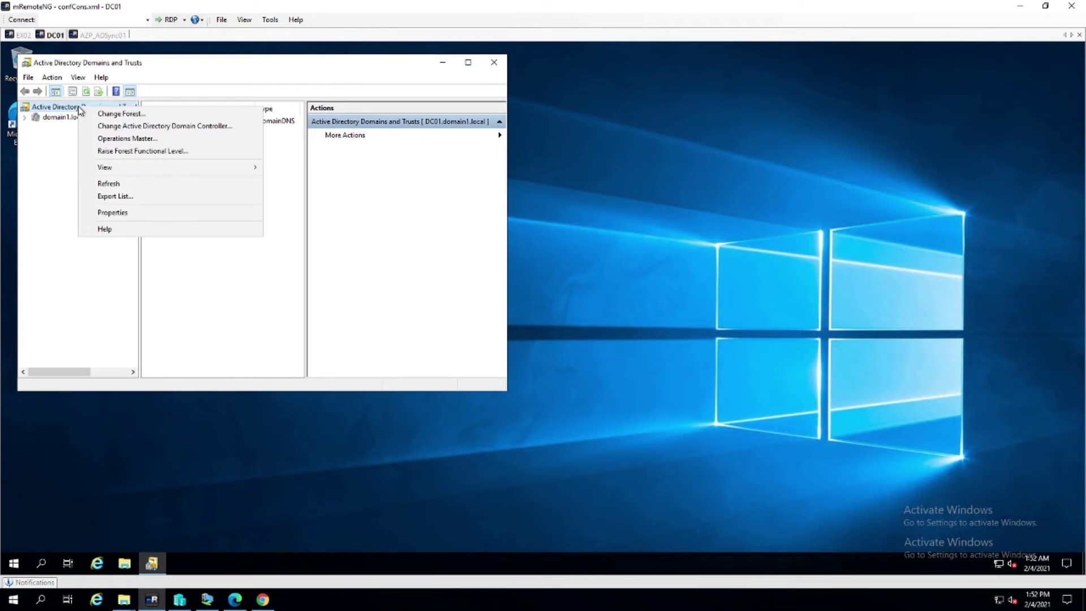
pyautogui.click(133, 213)
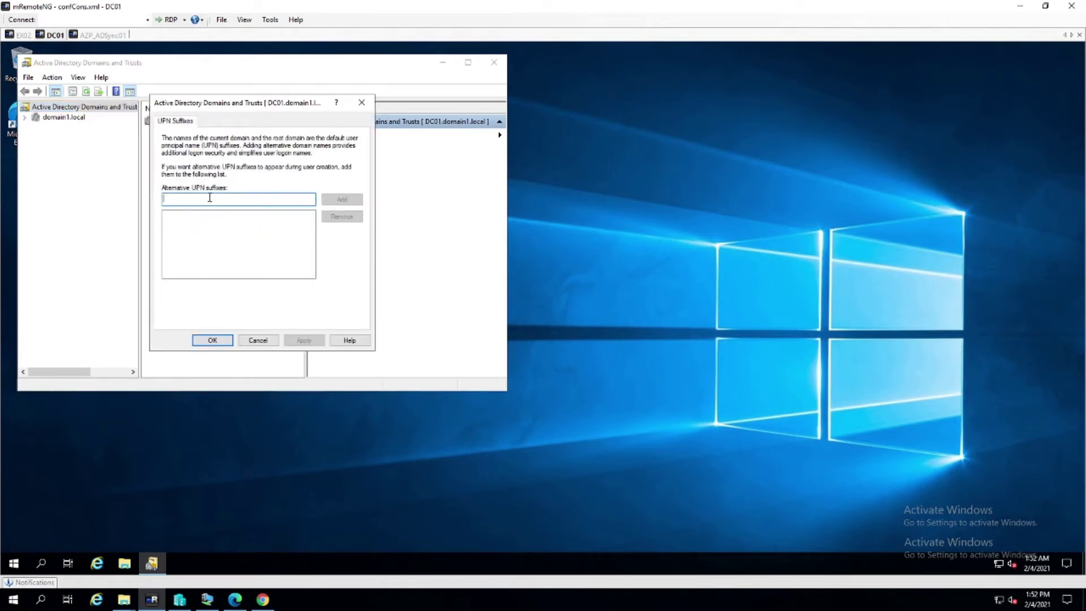
pyautogui.write('scan')
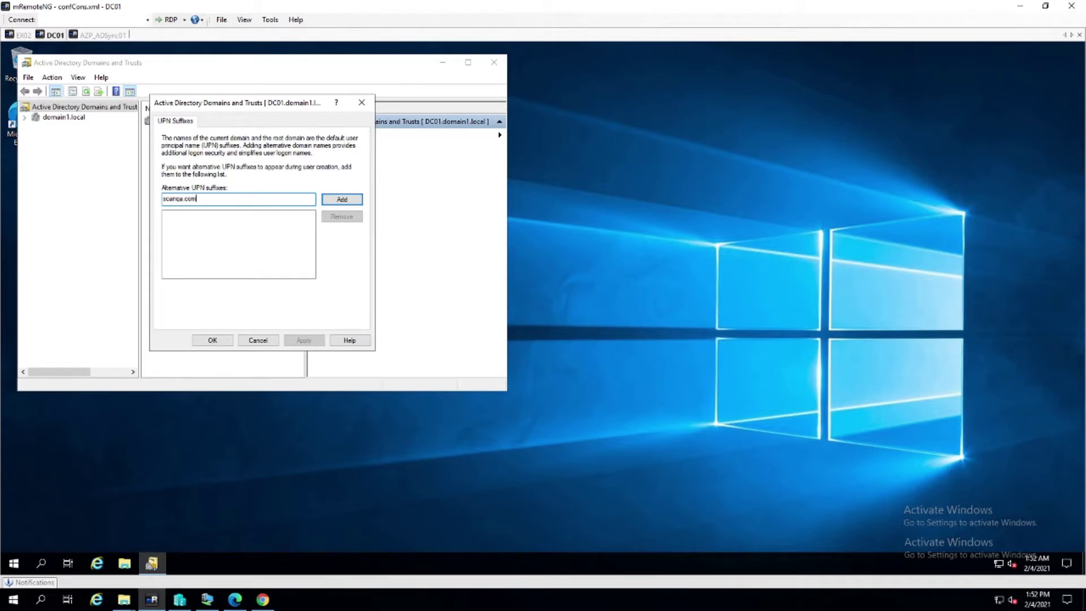
pyautogui.write('qa.com')
pyautogui.click(343, 200)
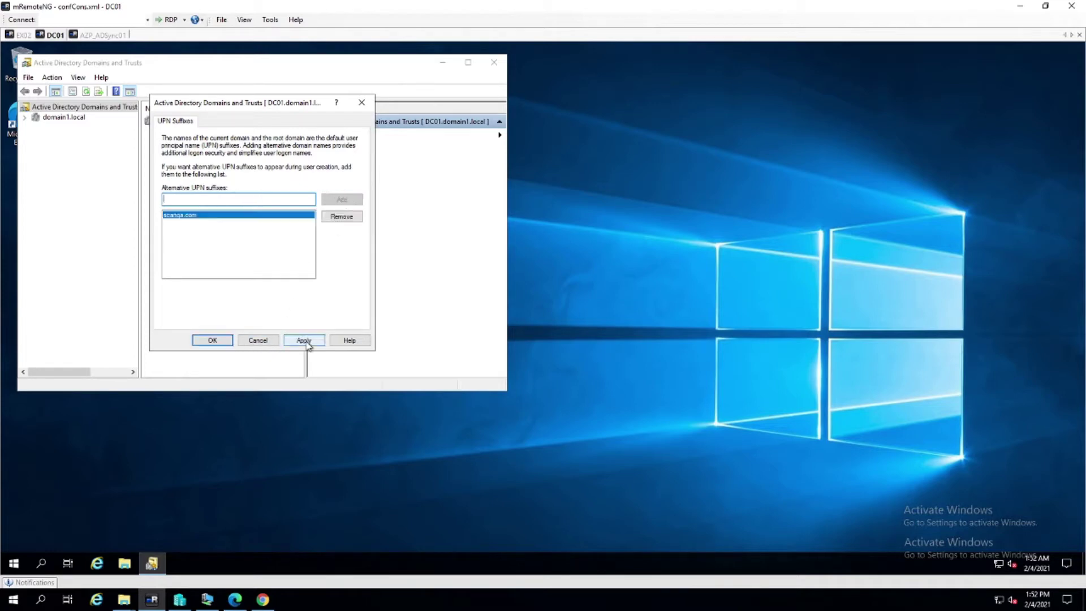
pyautogui.click(214, 341)
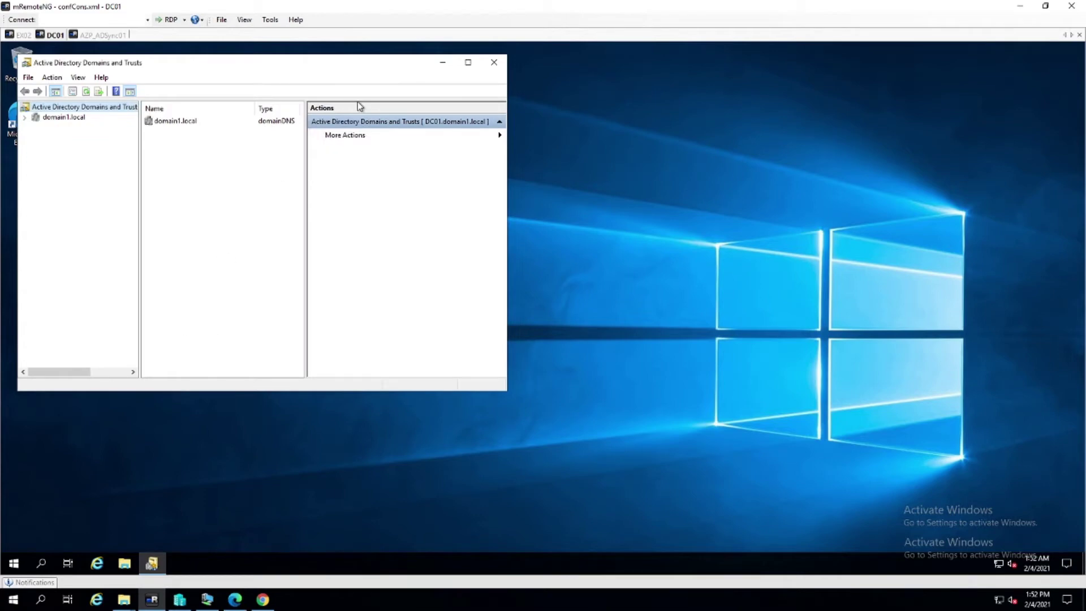
pyautogui.click(494, 62)
# Launch Active Directory Users and Computers from the Run prompt using 'ds'
pyautogui.rightClick(13, 562)
pyautogui.click(66, 506)
pyautogui.write('dsa.msc')
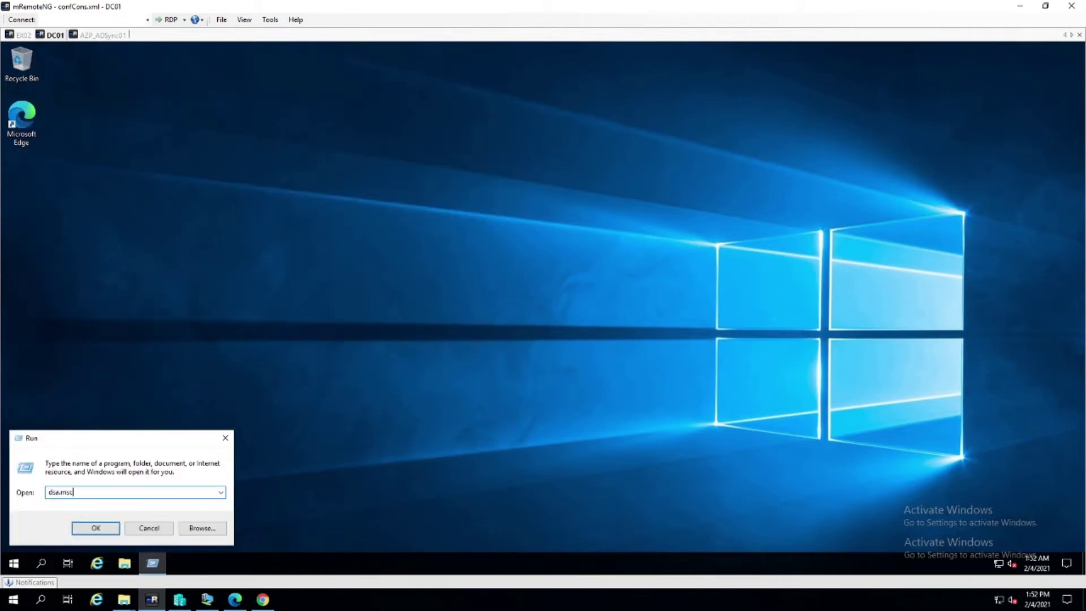
pyautogui.press('Return')
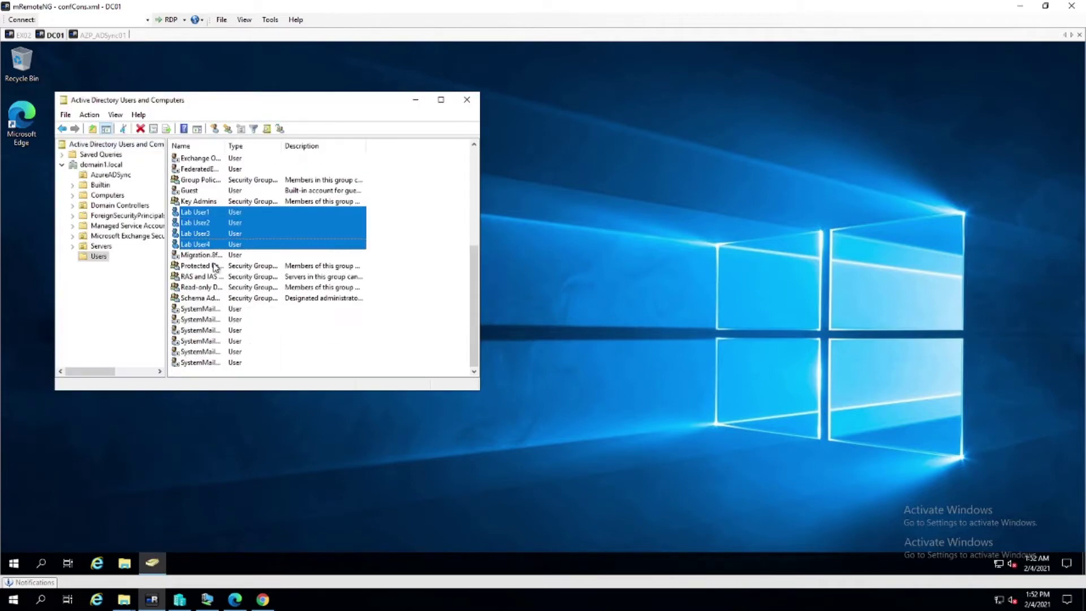
# Move Lab User1–4 into the AzureADSync OU and display that OU's users
pyautogui.scroll(2, 215, 282)
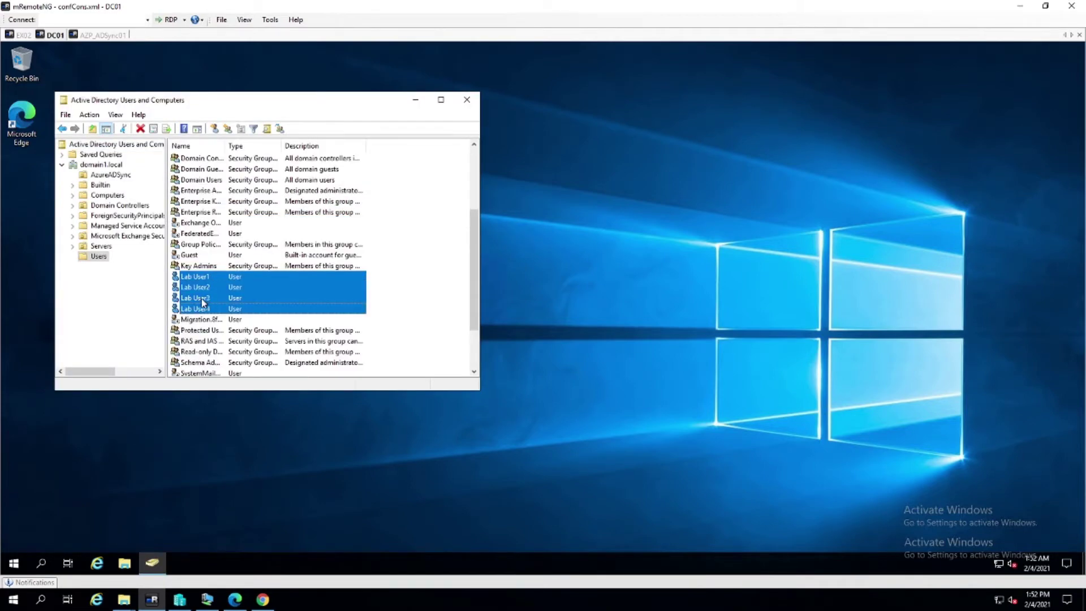
pyautogui.rightClick(202, 298)
pyautogui.click(237, 341)
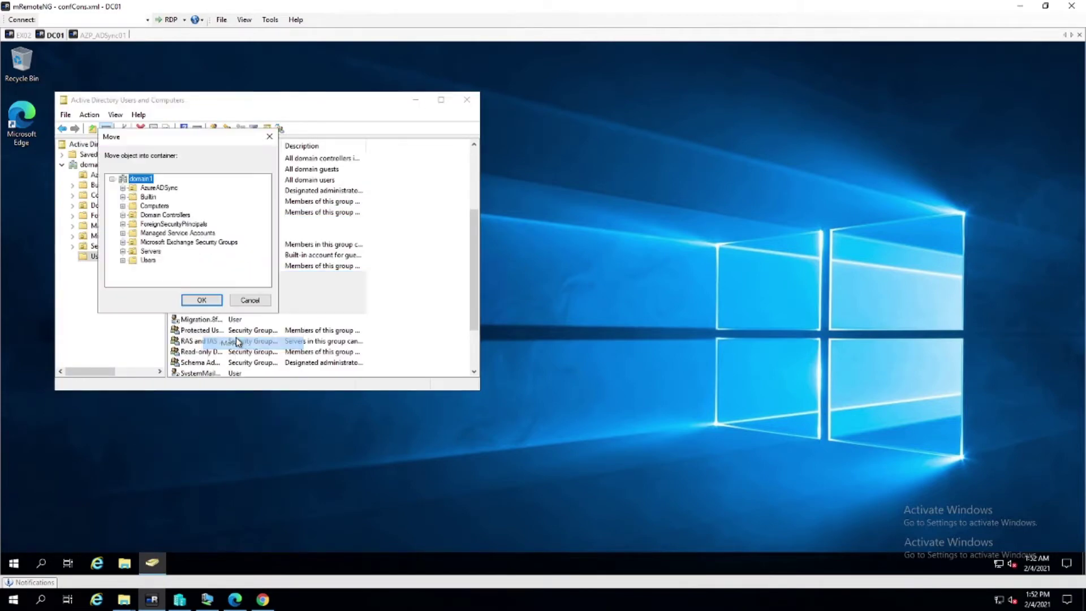
pyautogui.click(148, 207)
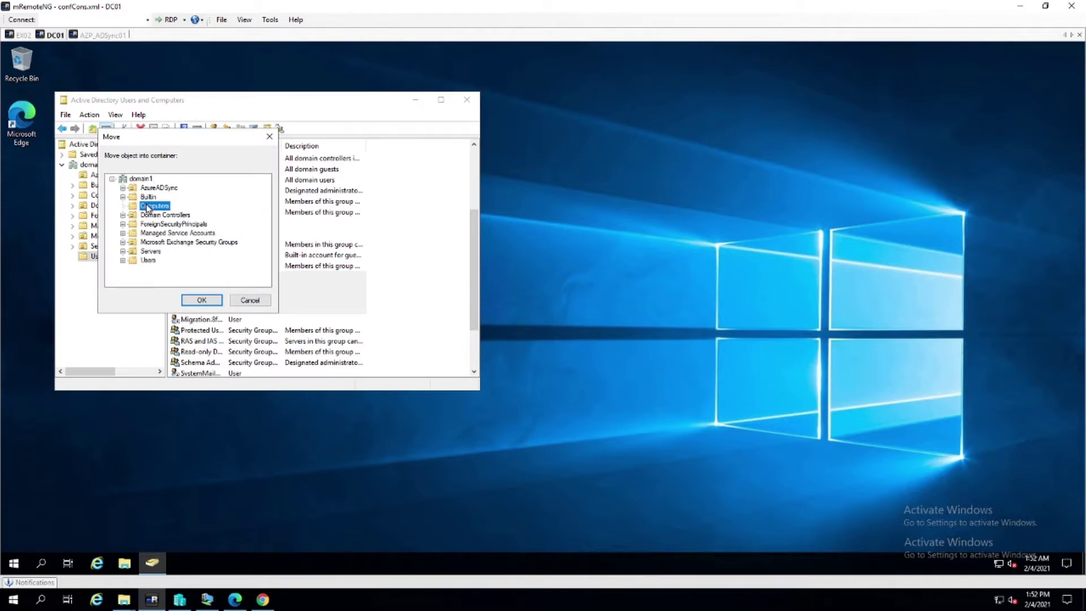
pyautogui.click(154, 188)
pyautogui.click(201, 300)
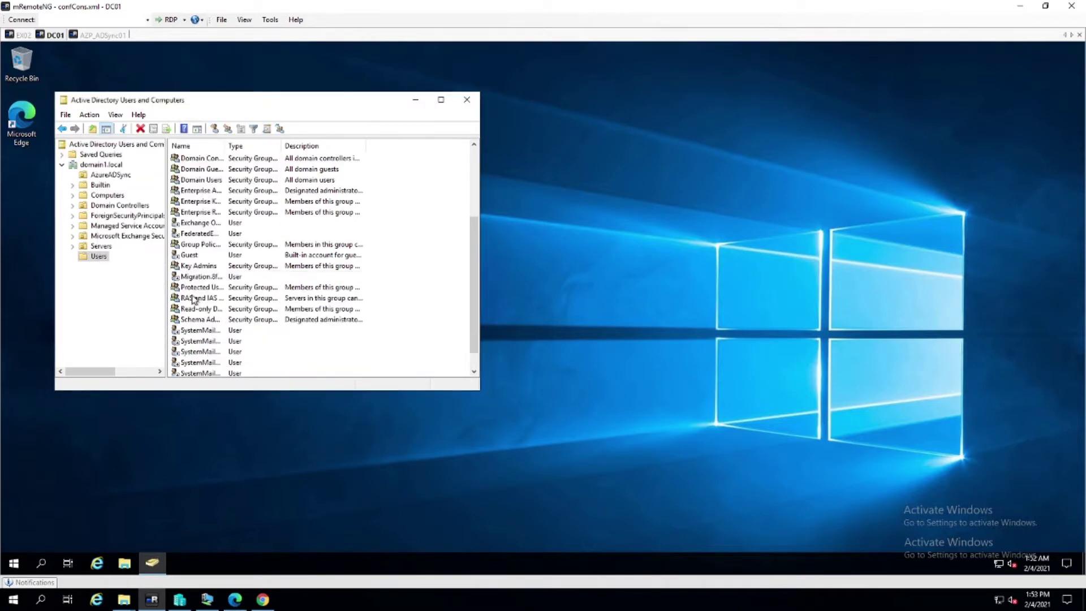
pyautogui.click(114, 176)
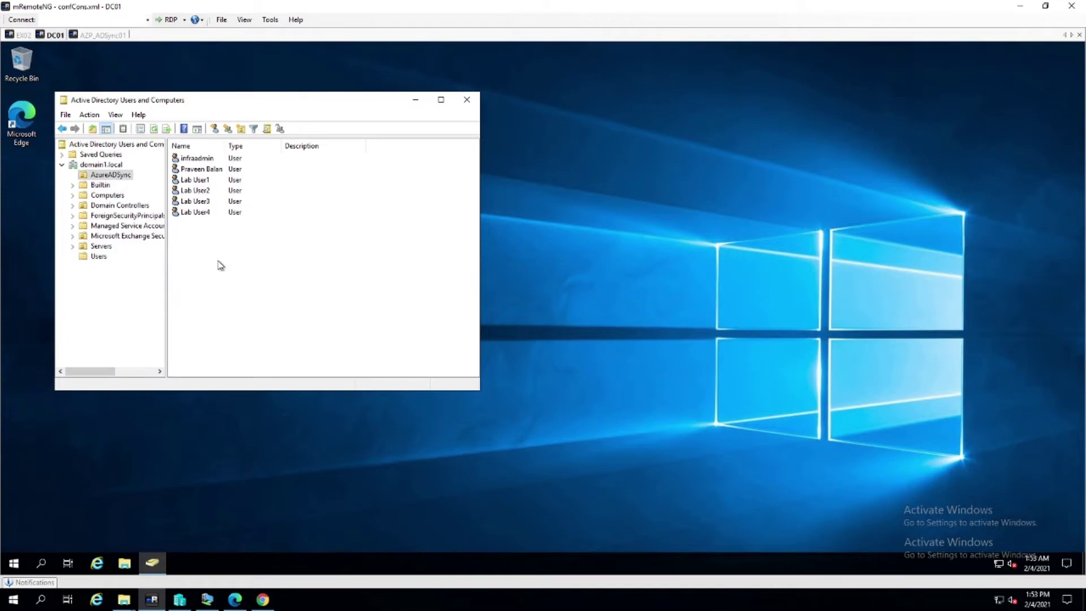
pyautogui.click(197, 161)
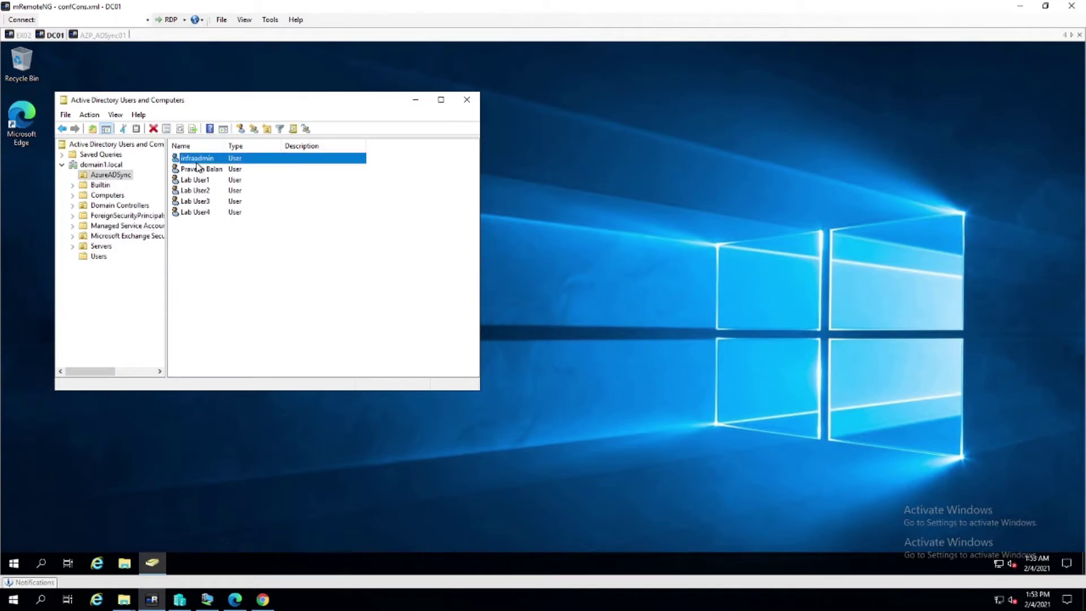
pyautogui.doubleClick(198, 161)
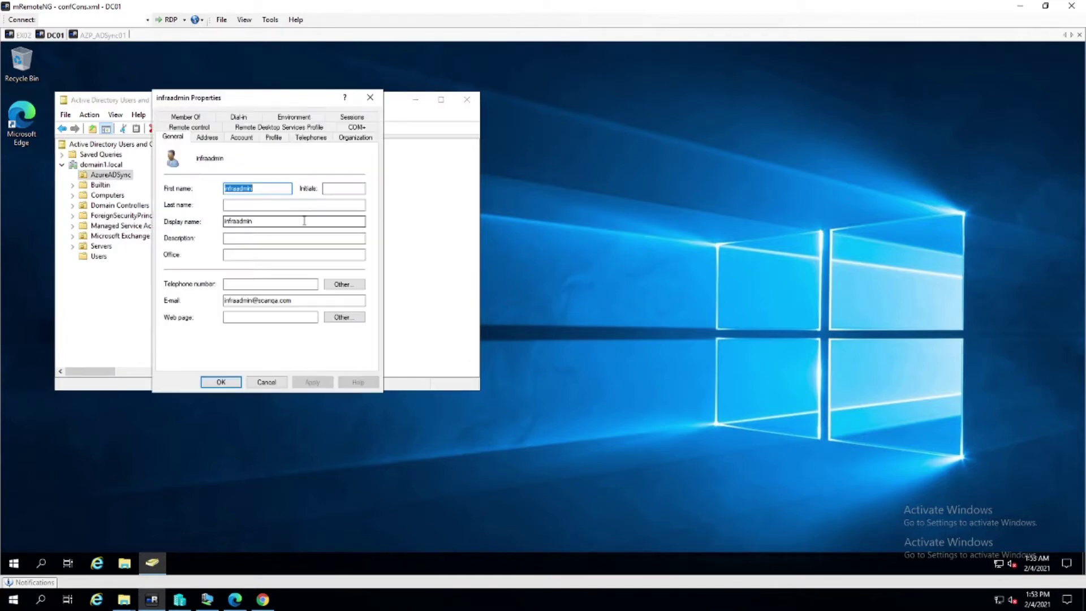
pyautogui.click(242, 138)
pyautogui.click(317, 165)
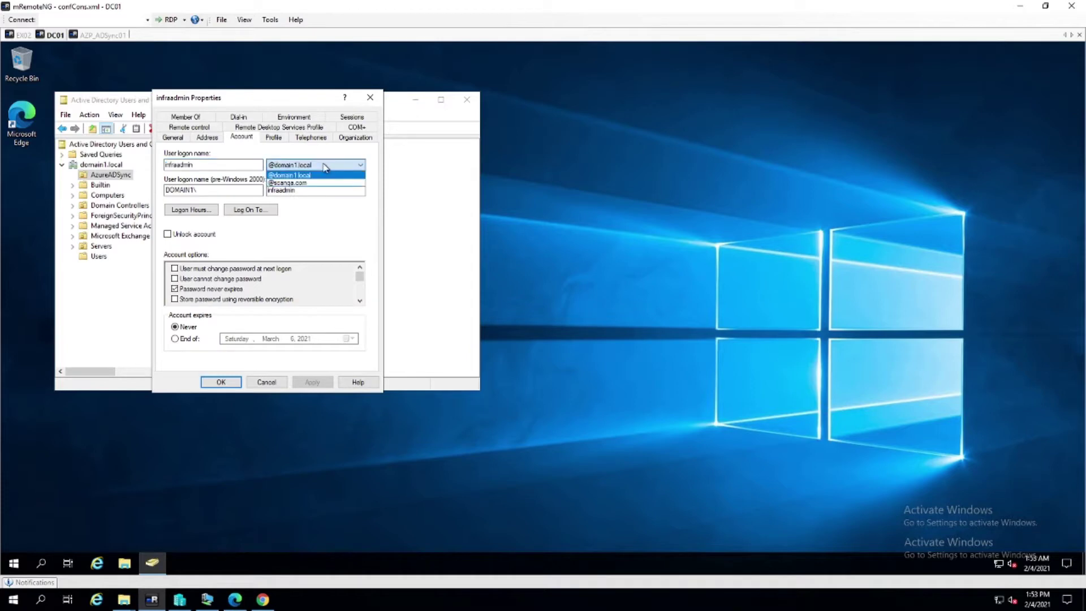
pyautogui.click(292, 183)
pyautogui.click(312, 382)
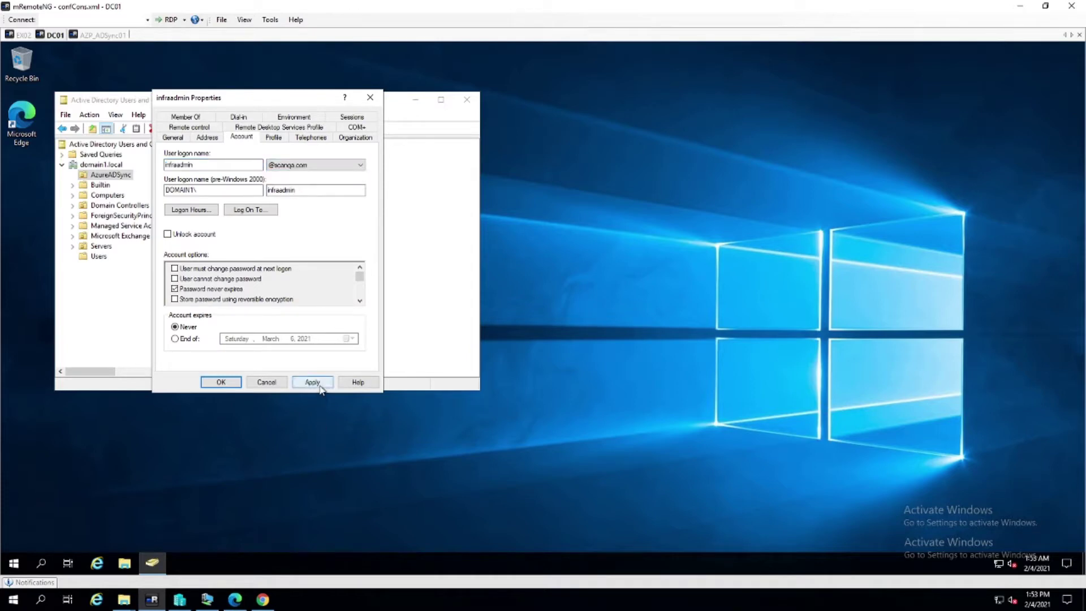
pyautogui.click(221, 382)
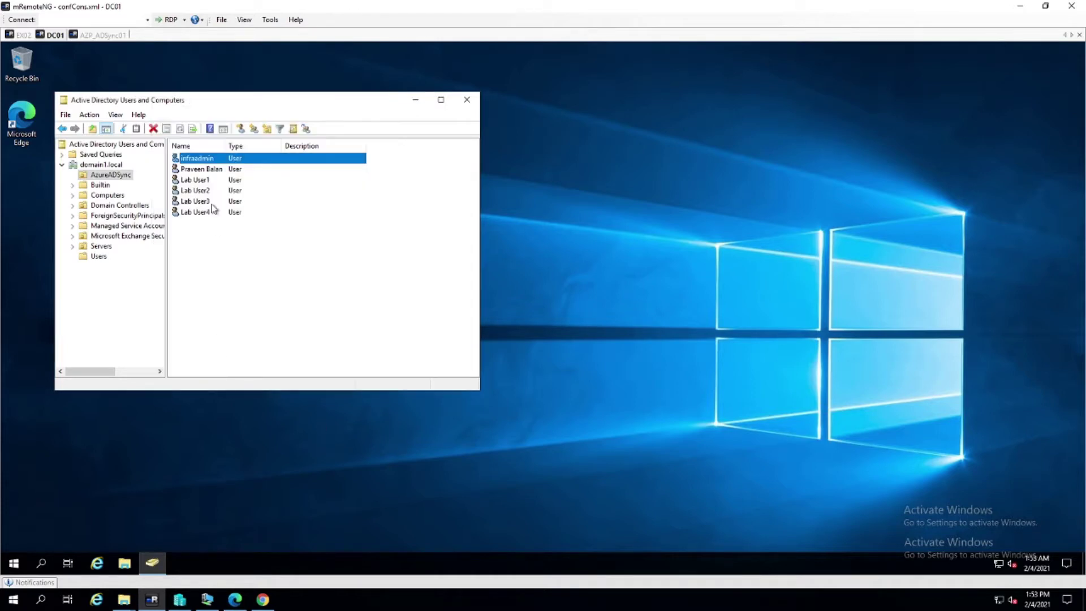
# Look over the second user's and admin account's properties without saving changes
pyautogui.doubleClick(205, 171)
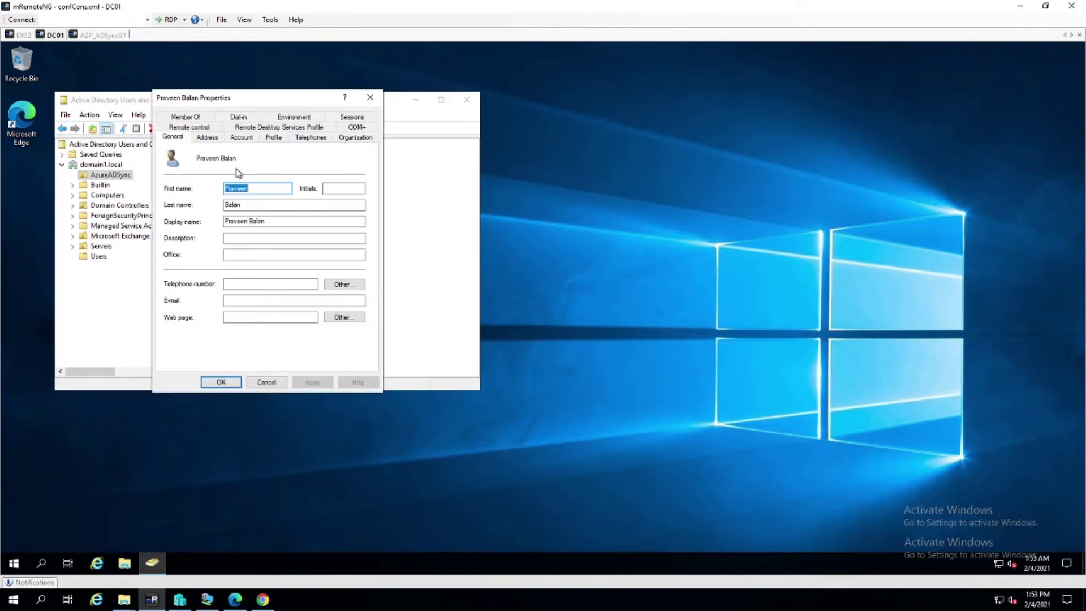
pyautogui.click(266, 382)
pyautogui.doubleClick(195, 160)
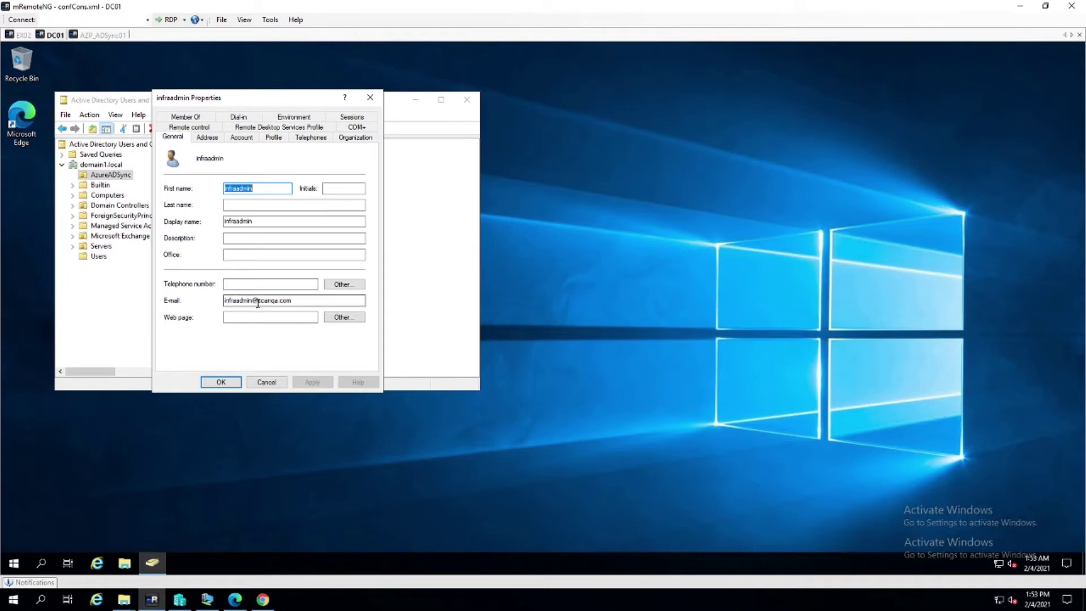
pyautogui.moveTo(259, 301); pyautogui.dragTo(329, 300)
pyautogui.click(273, 383)
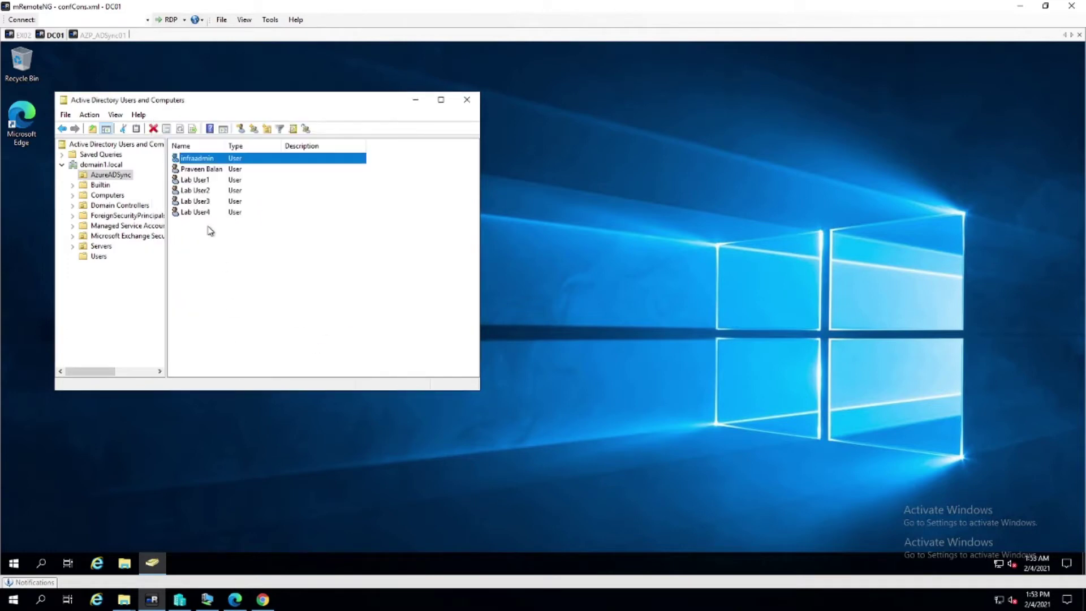
pyautogui.doubleClick(194, 179)
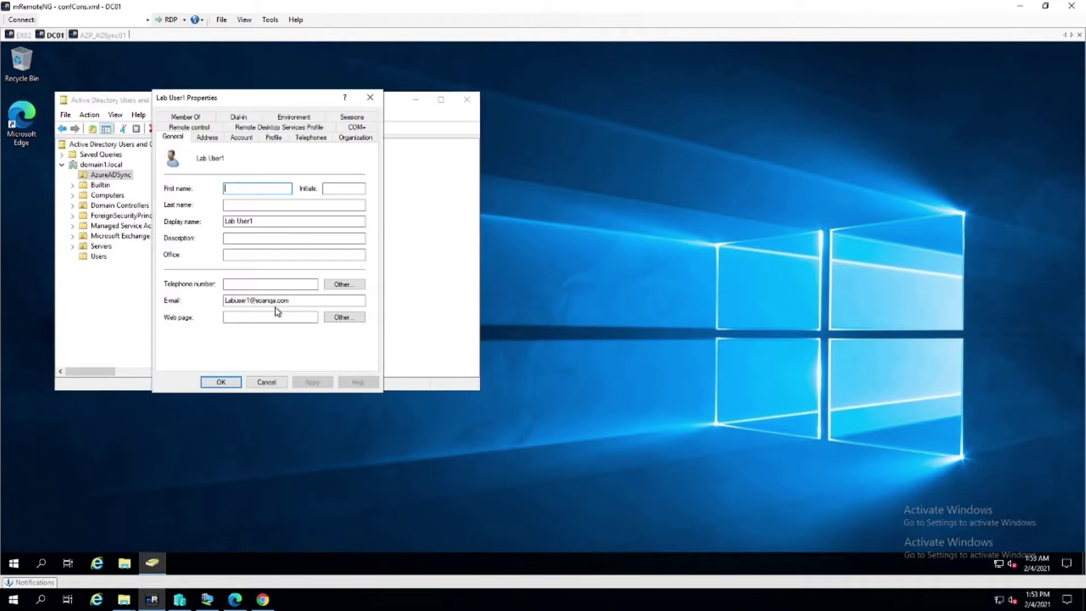
pyautogui.click(238, 140)
pyautogui.click(311, 165)
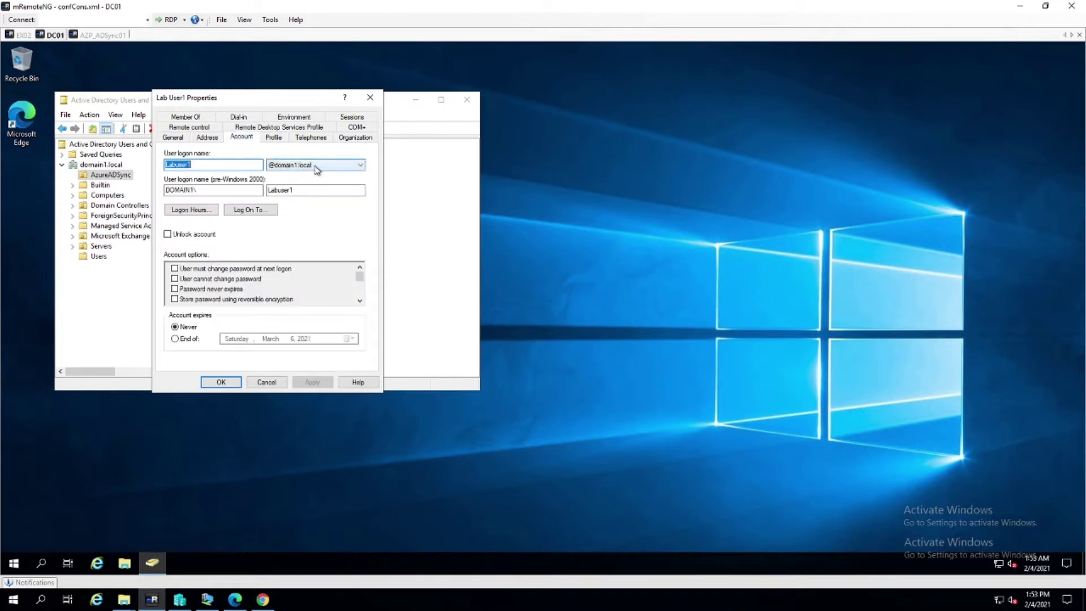
pyautogui.click(294, 183)
pyautogui.click(295, 382)
pyautogui.click(221, 382)
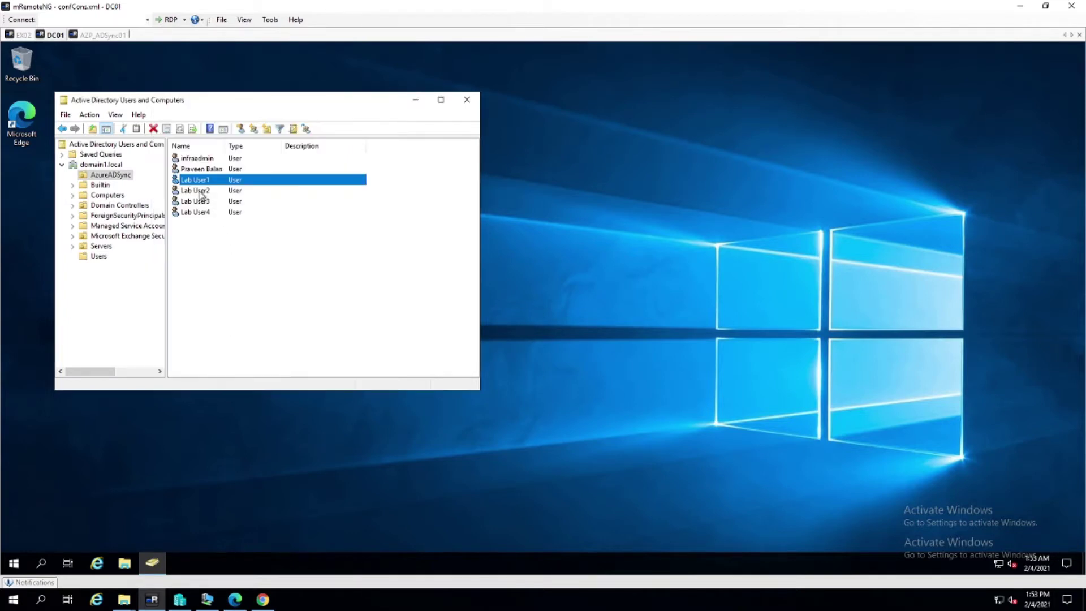
pyautogui.click(202, 192)
pyautogui.rightClick(205, 211)
pyautogui.click(207, 200)
pyautogui.moveTo(227, 254); pyautogui.dragTo(191, 193)
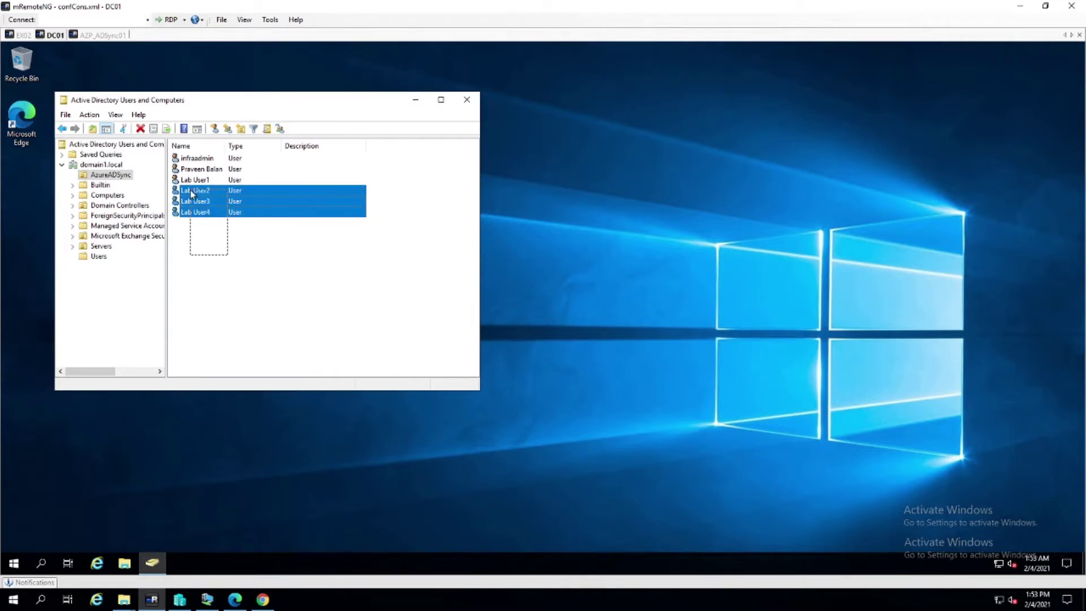
pyautogui.rightClick(190, 189)
pyautogui.click(232, 318)
pyautogui.click(198, 117)
pyautogui.click(168, 172)
pyautogui.click(302, 176)
pyautogui.click(296, 190)
pyautogui.click(351, 336)
pyautogui.click(268, 335)
pyautogui.click(209, 236)
pyautogui.doubleClick(207, 202)
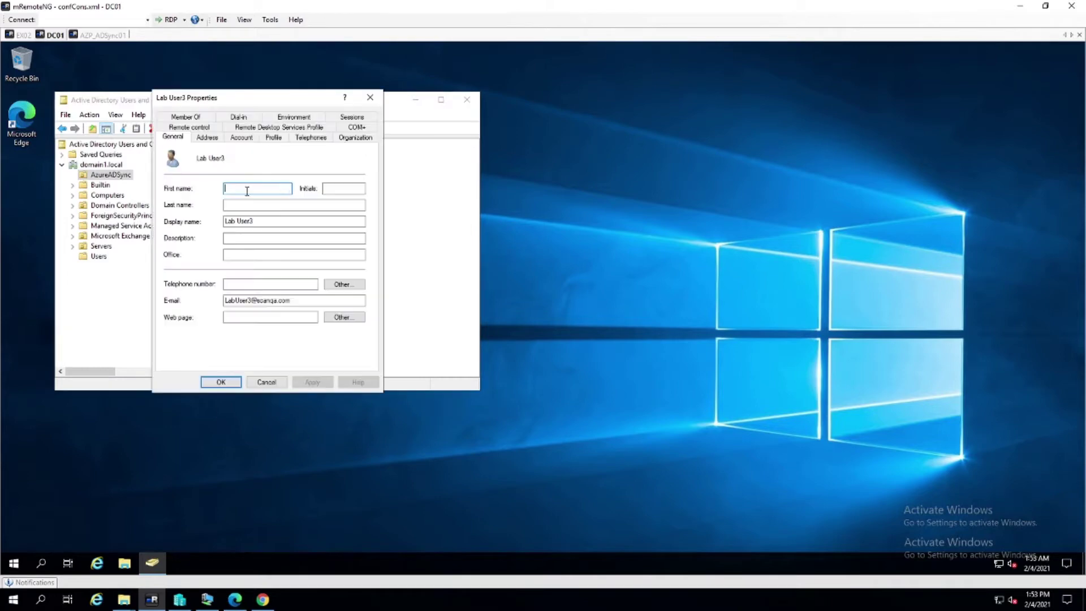
pyautogui.click(249, 138)
pyautogui.click(261, 382)
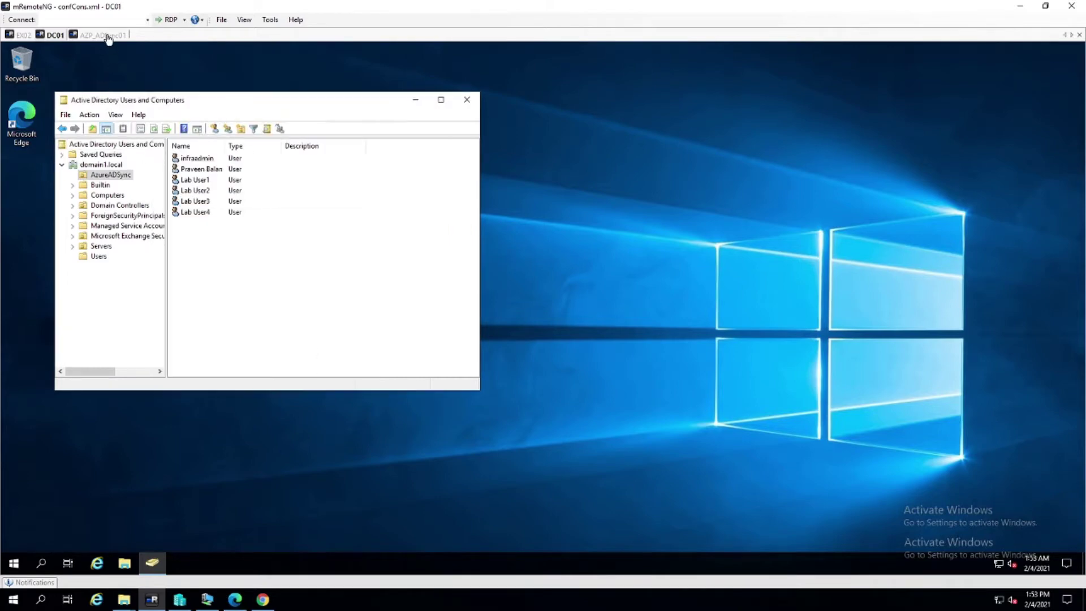
# On AZP_ADSync01, close the Azure AD Connect wizard and relaunch it as administrator
pyautogui.click(107, 36)
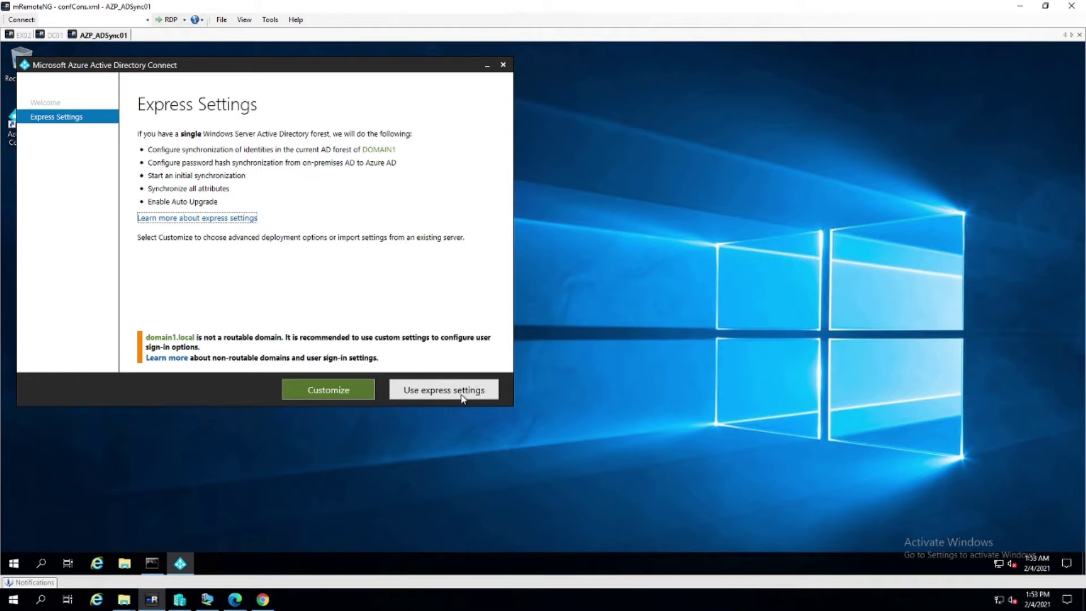
pyautogui.click(502, 65)
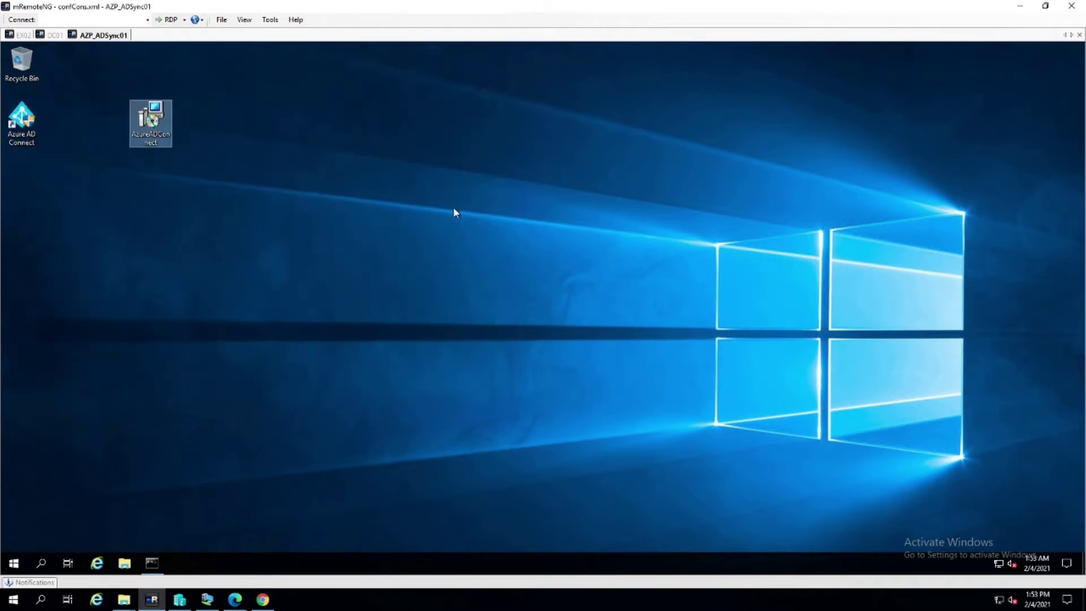
pyautogui.rightClick(31, 122)
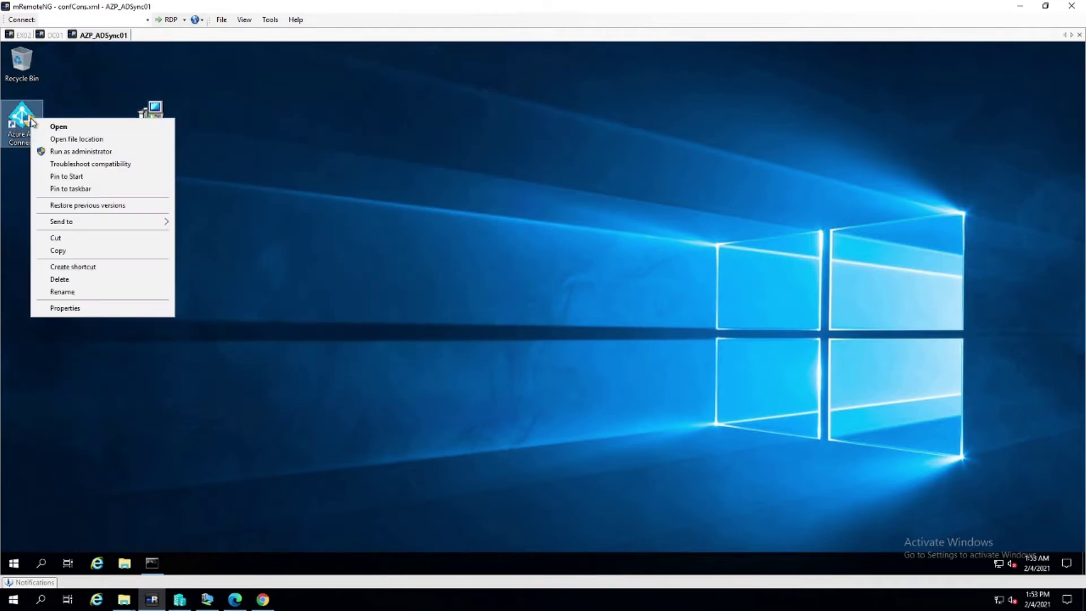
pyautogui.click(91, 152)
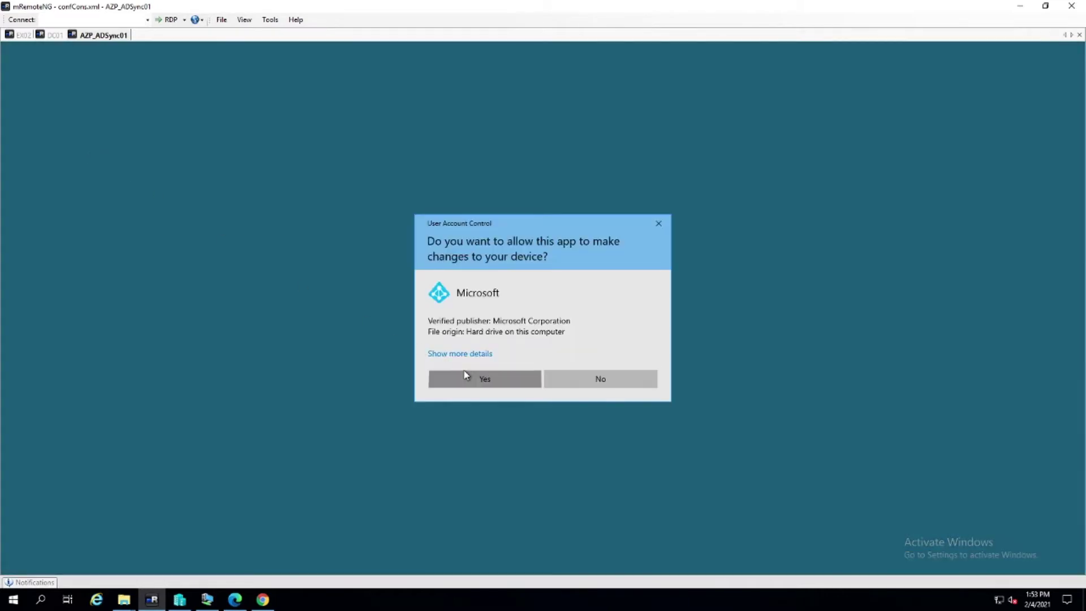
pyautogui.click(464, 375)
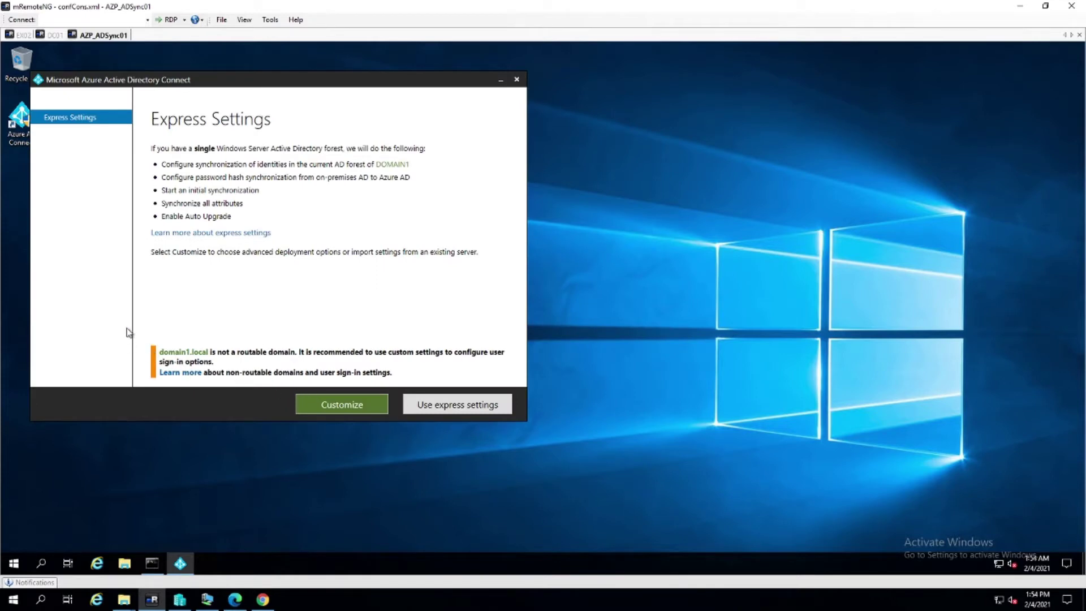
# Return from Customize to express settings and start installing the required components
pyautogui.click(350, 406)
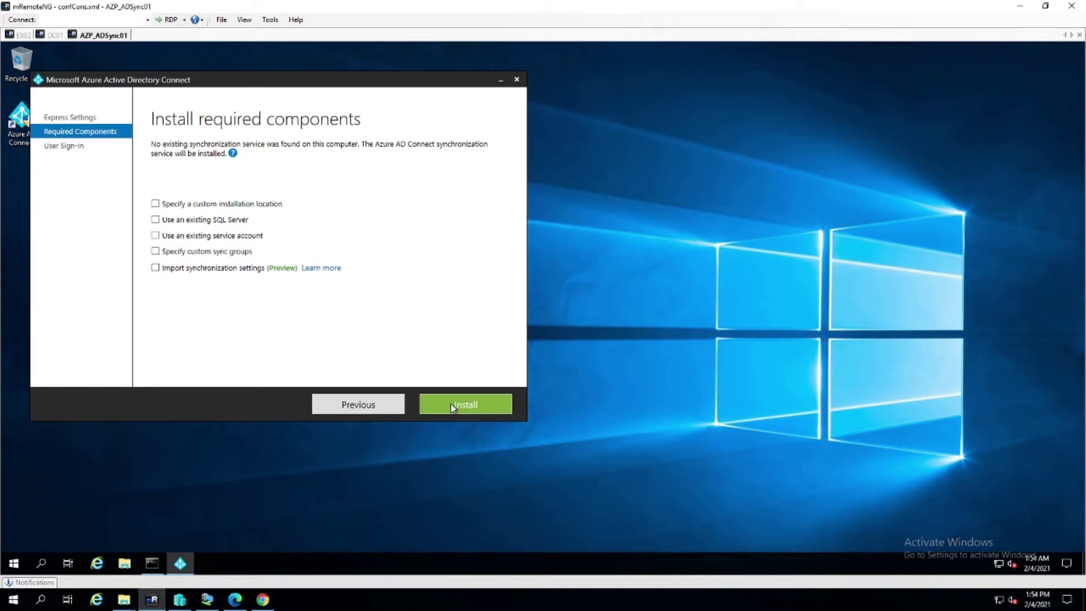
pyautogui.click(363, 405)
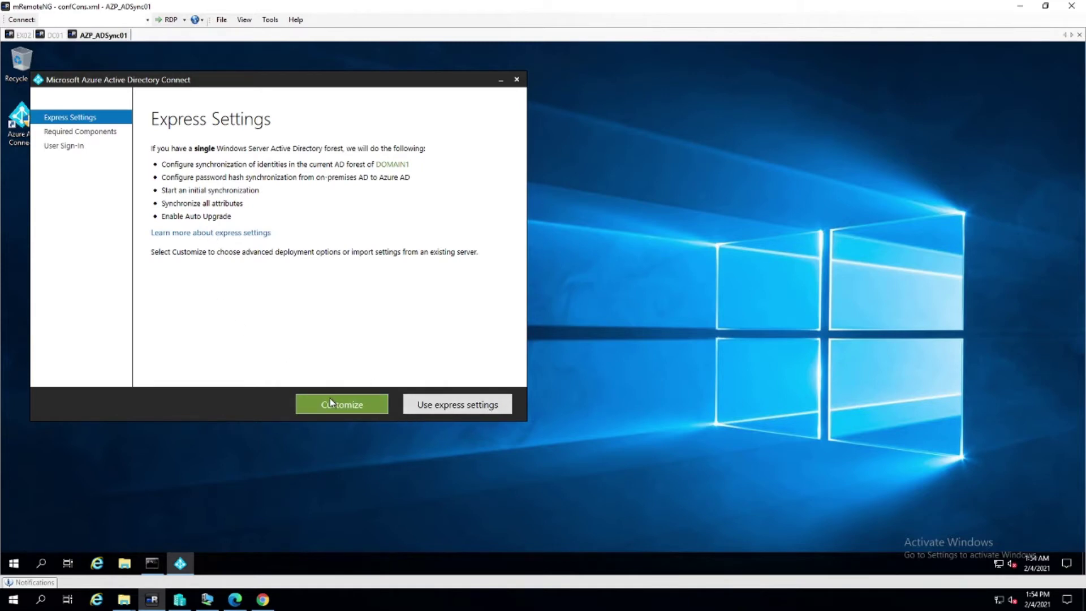
pyautogui.click(409, 407)
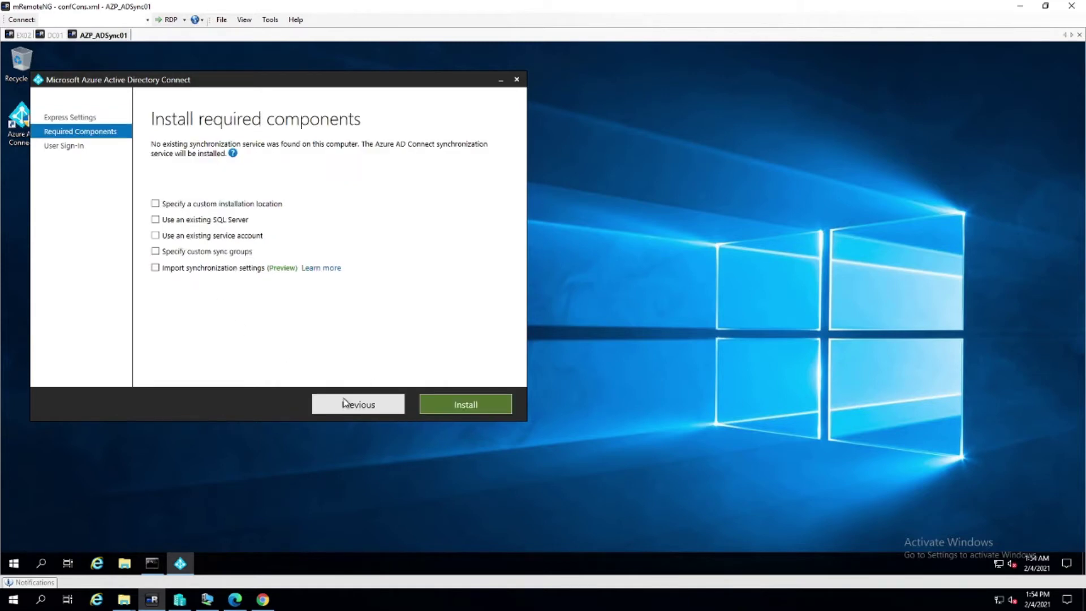
pyautogui.click(473, 412)
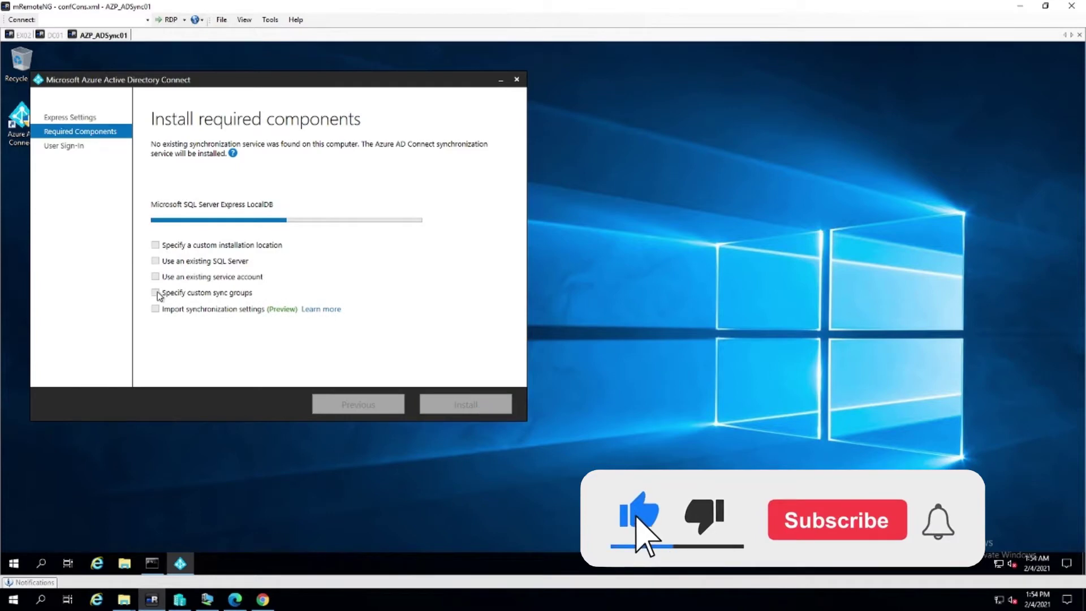
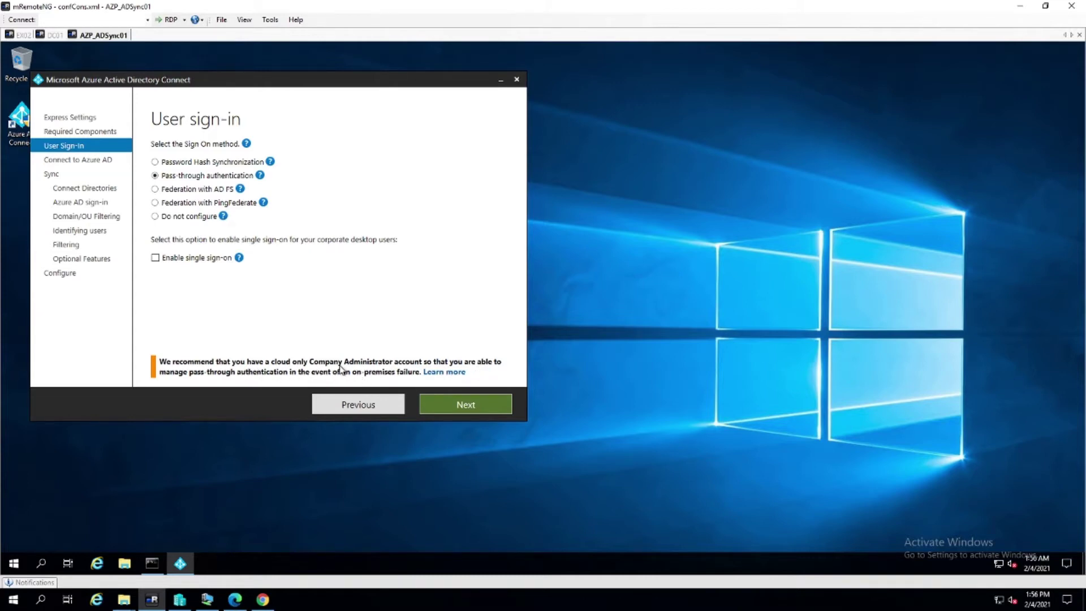
# Enter the Azure AD global administrator's username and password on Connect to Azure AD and submit them
pyautogui.click(471, 405)
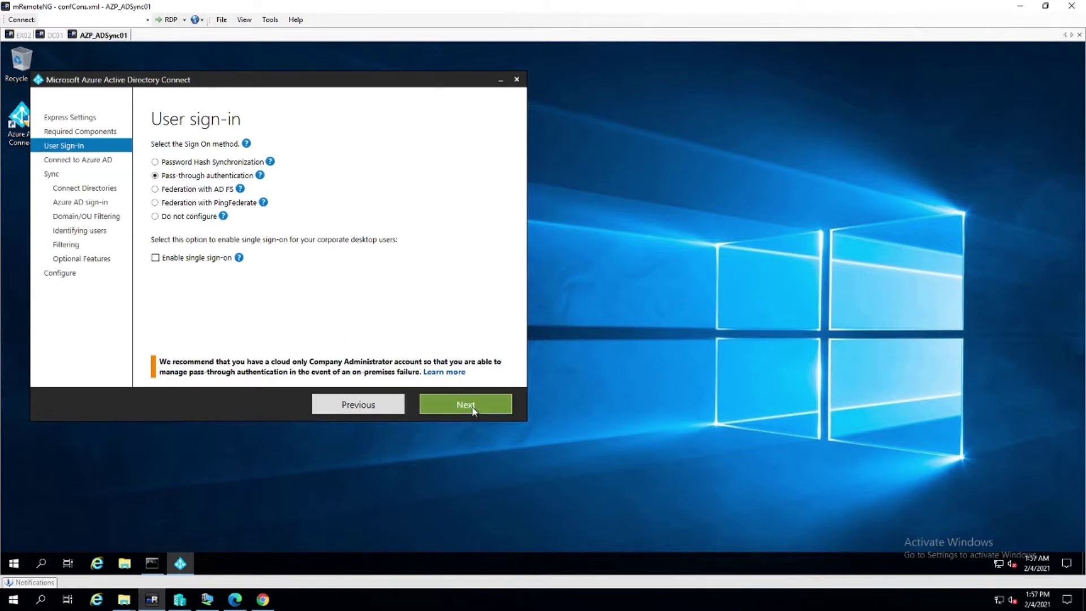
pyautogui.click(158, 179)
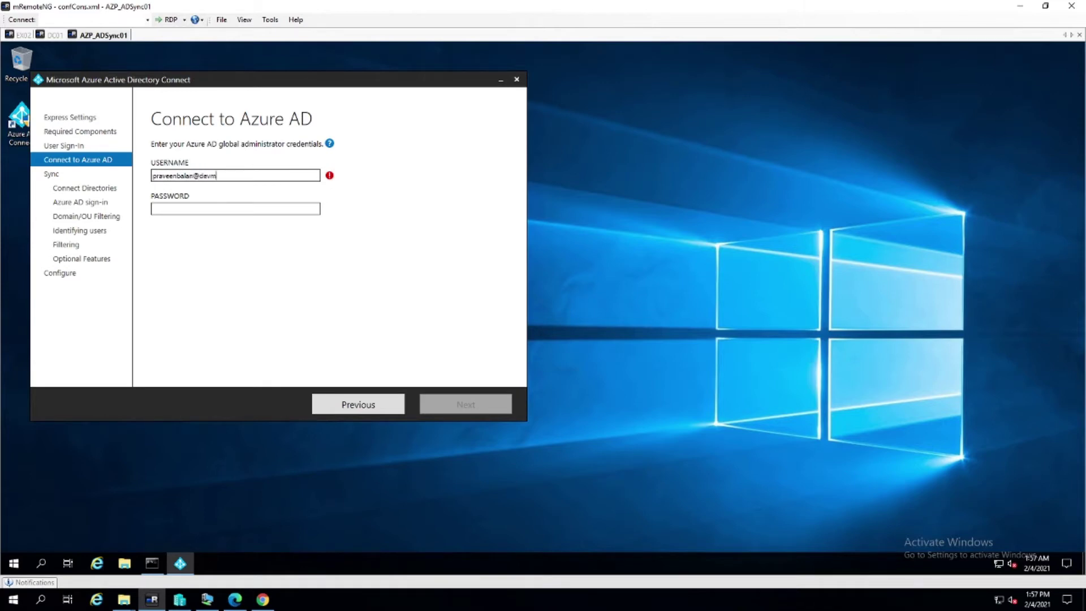
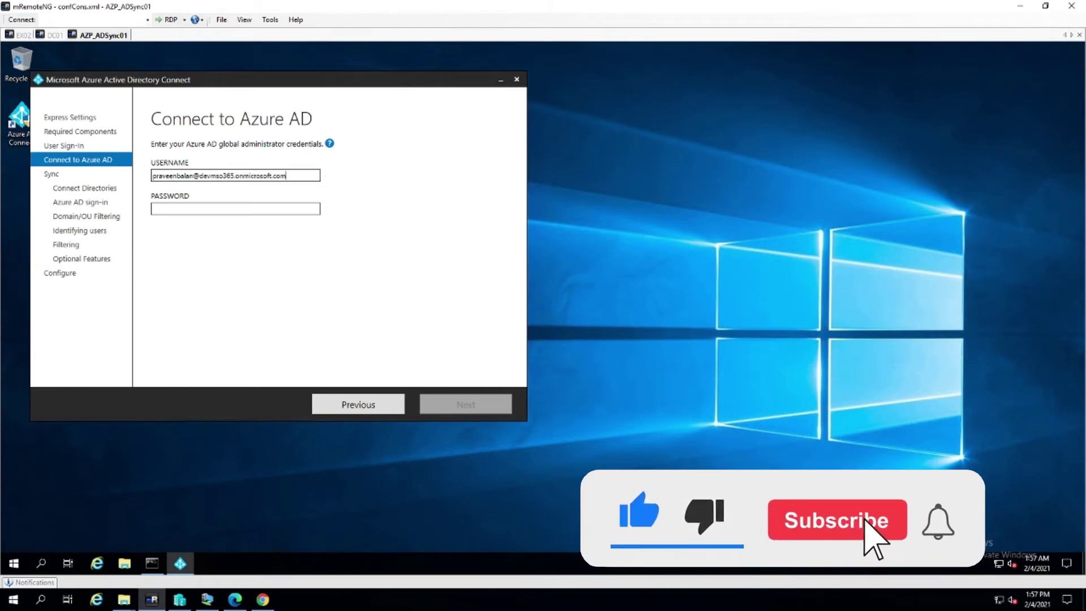
pyautogui.press('Tab')
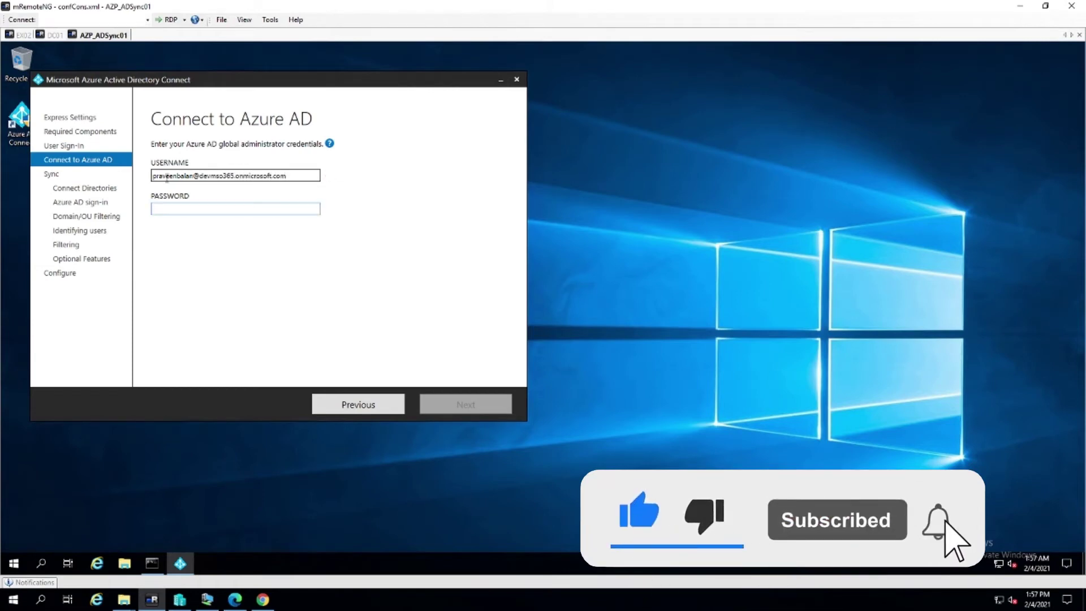
pyautogui.write('•••••••••')
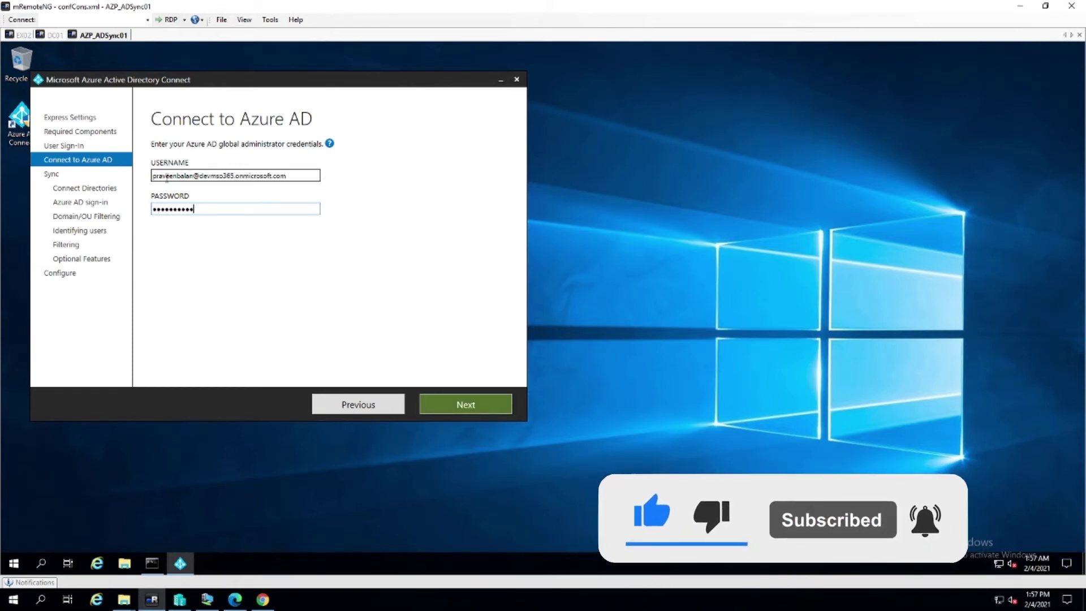
pyautogui.write('•••••')
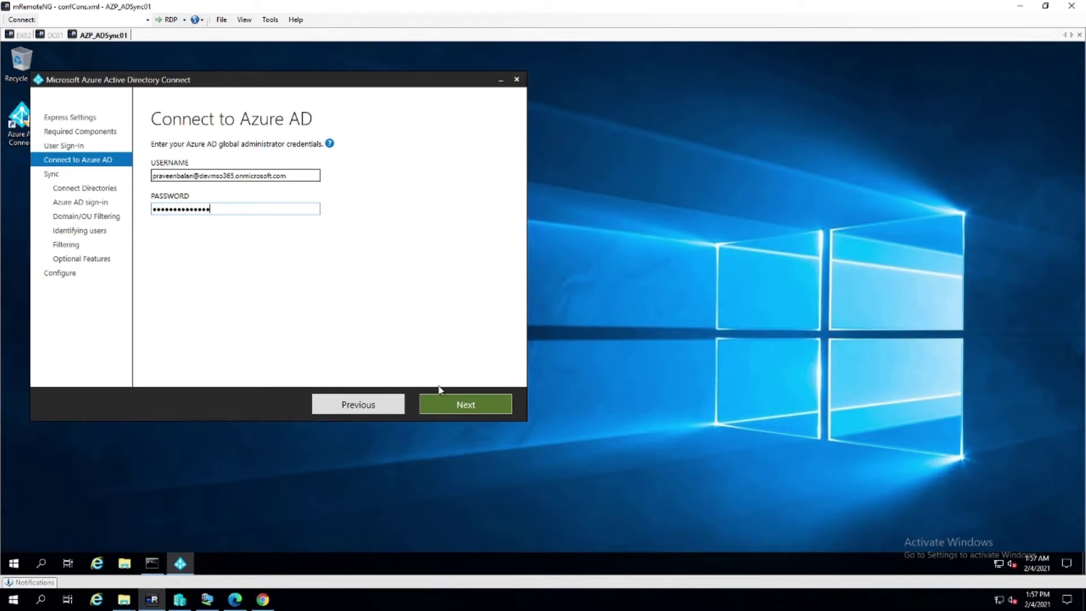
pyautogui.click(459, 404)
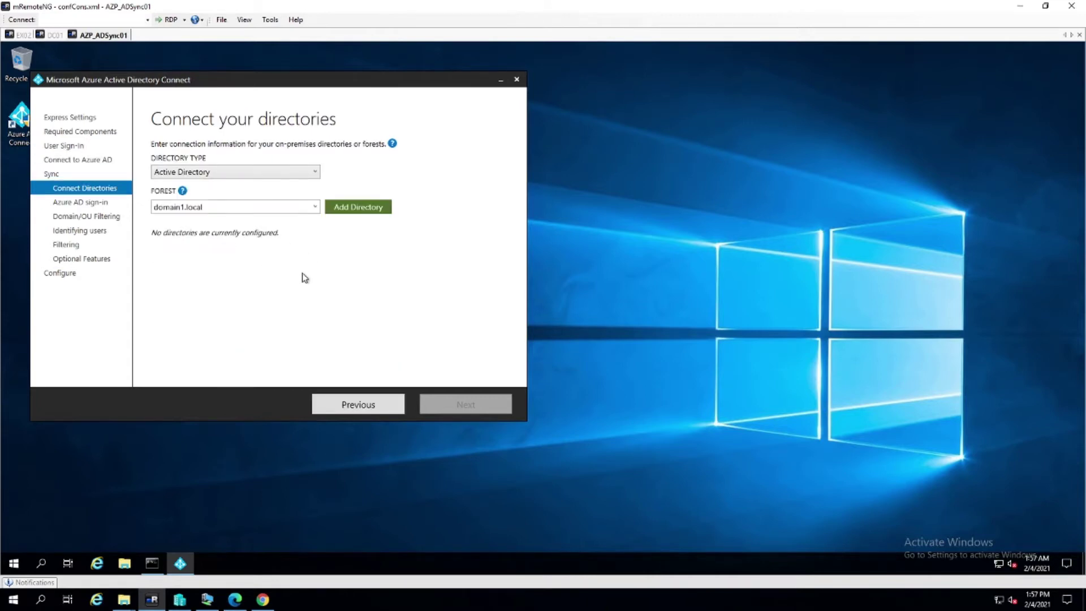
# Select the domain1.local forest as an Active Directory directory and add it, bringing up its forest account prompt
pyautogui.click(313, 206)
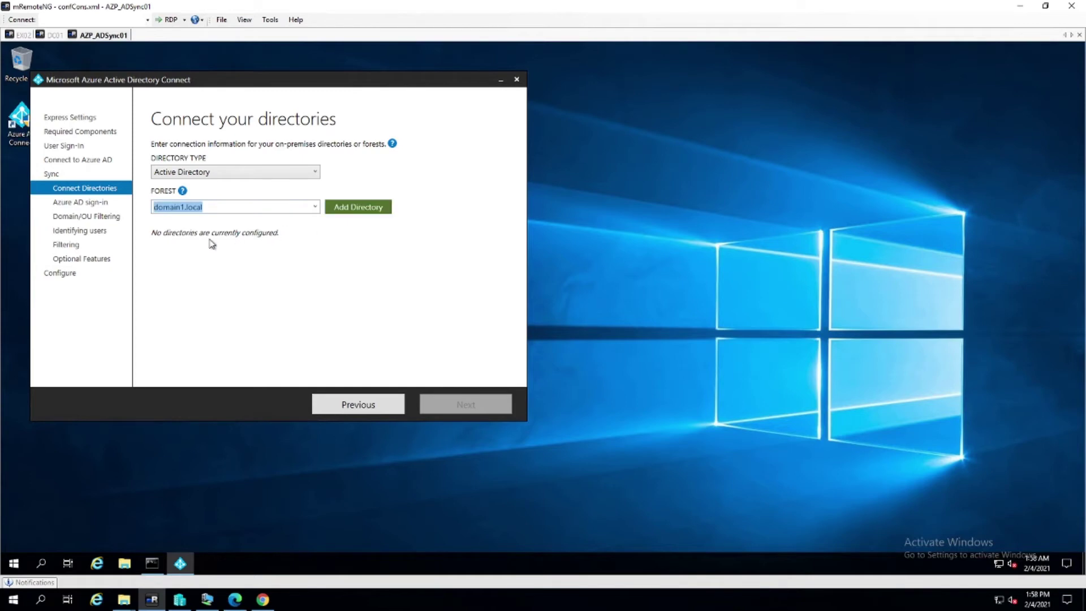
pyautogui.click(242, 171)
pyautogui.click(242, 171)
pyautogui.click(356, 207)
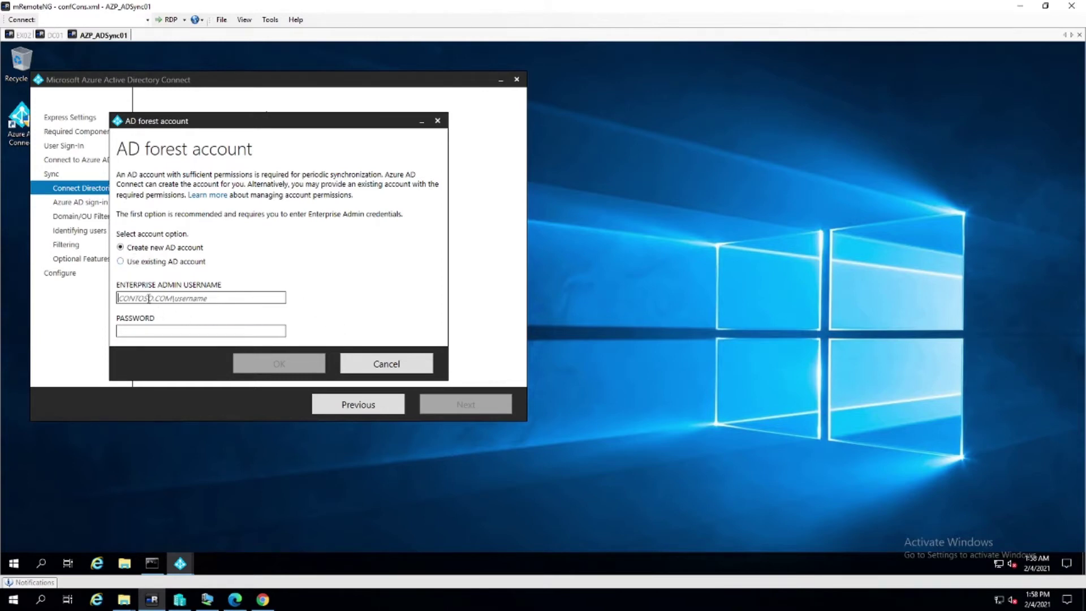
pyautogui.click(389, 364)
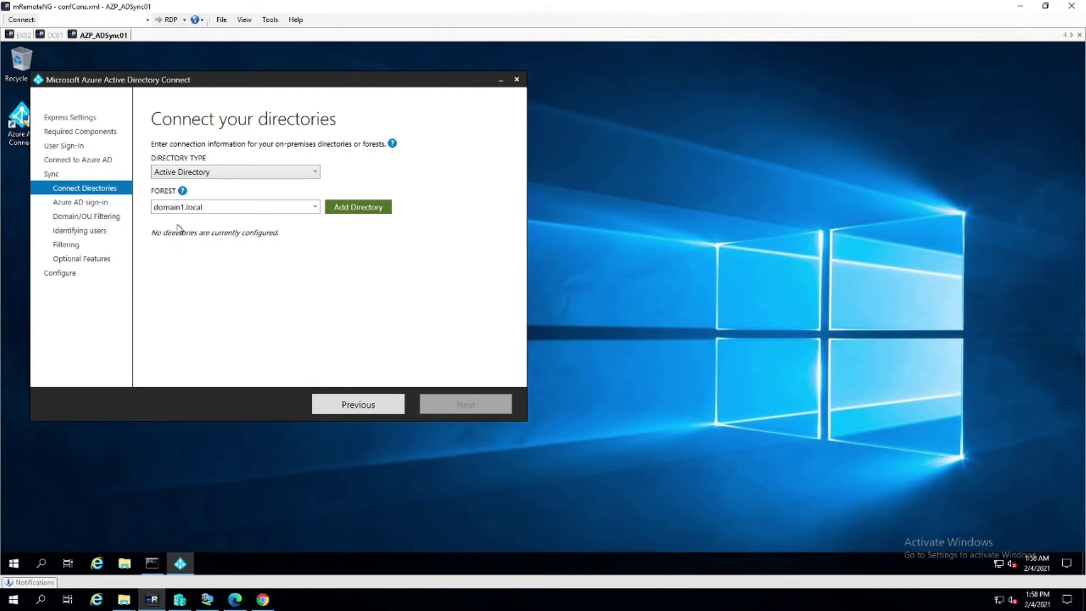
pyautogui.click(351, 214)
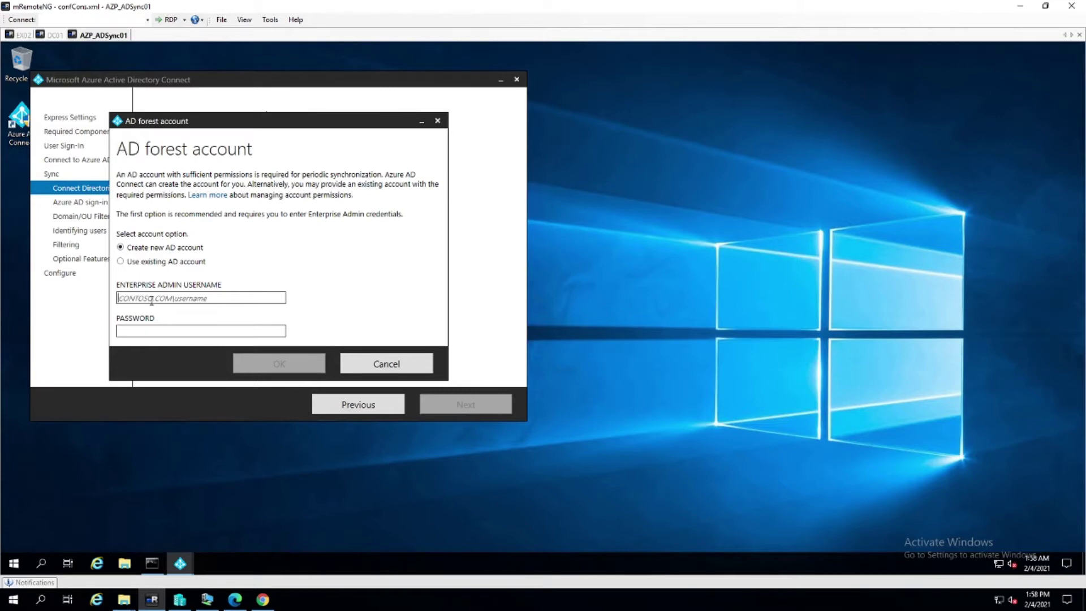
# Create a new AD account with the enterprise admin's username and password, then continue to sign-in configuration
pyautogui.click(151, 301)
pyautogui.write('dpcl')
pyautogui.press('BackSpace')
pyautogui.press('BackSpace')
pyautogui.press('BackSpace')
pyautogui.press('BackSpace')
pyautogui.write('dpc')
pyautogui.write('ain1\\in')
pyautogui.write('fraadmin')
pyautogui.press('Tab')
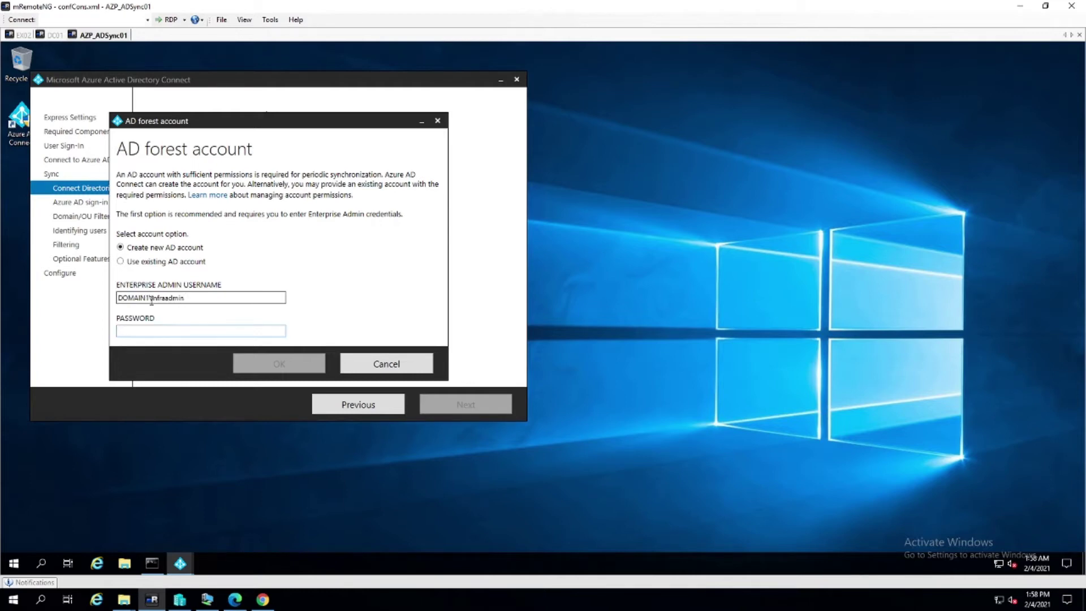
pyautogui.write('•••••••••')
pyautogui.click(263, 362)
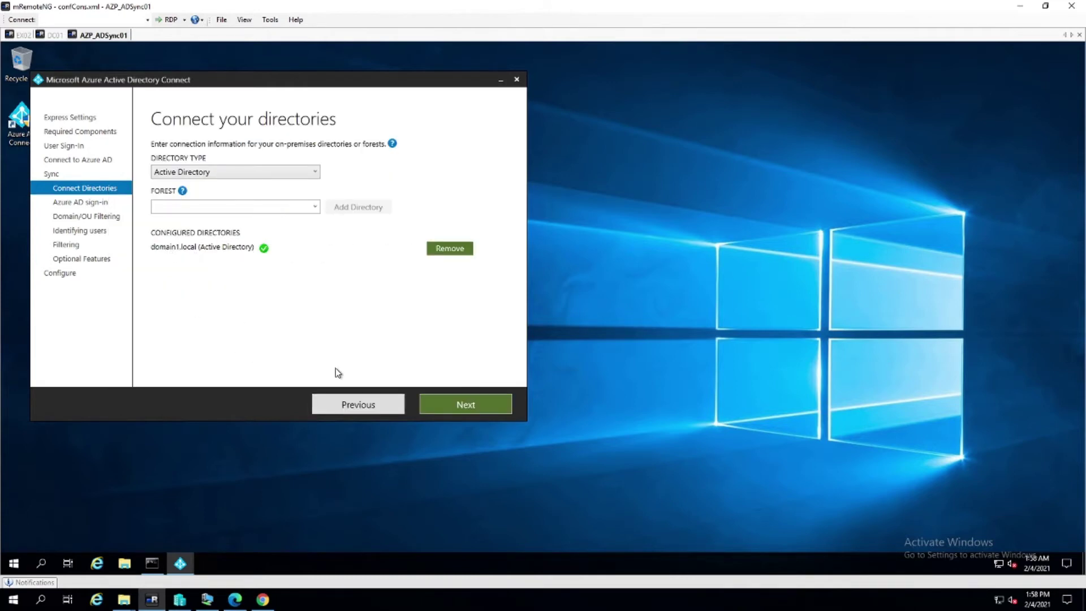
pyautogui.click(461, 410)
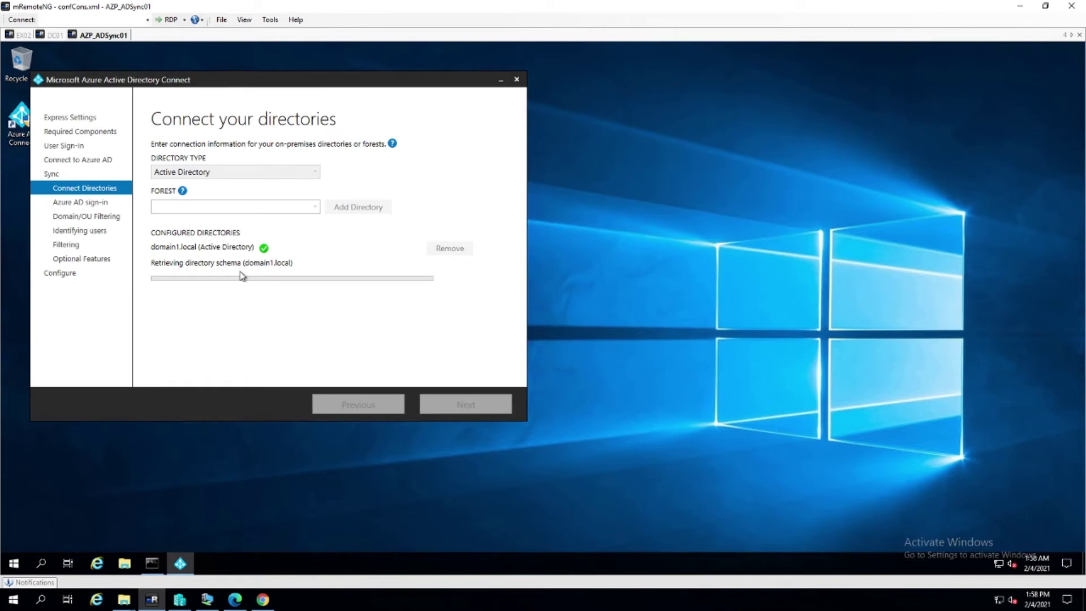
pyautogui.moveTo(450, 195)
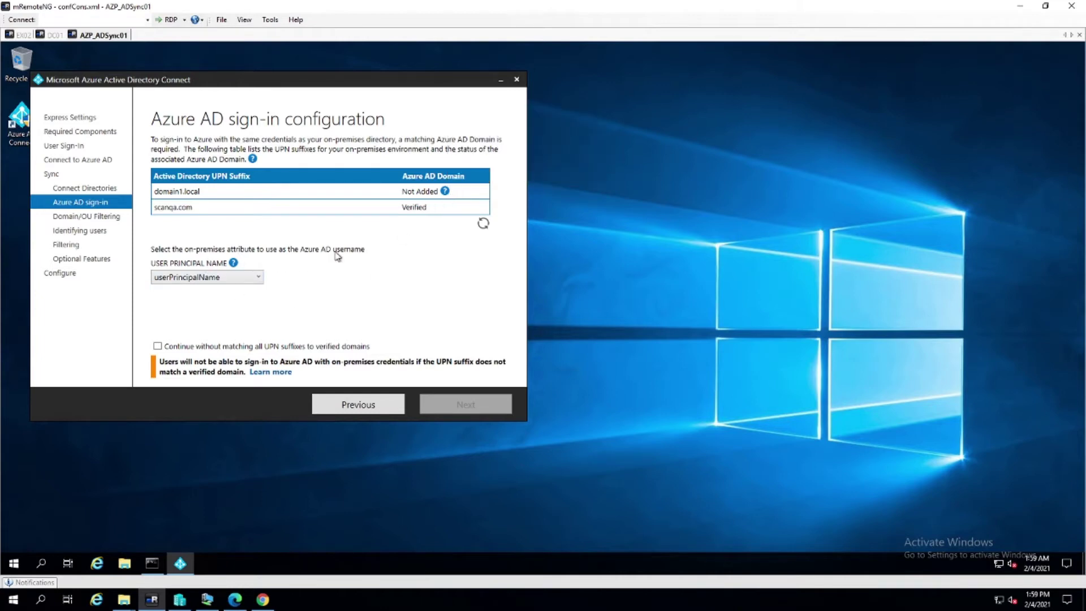
# Keep userPrincipalName as the Azure AD username and allow continuing without matching all UPN suffixes
pyautogui.click(254, 278)
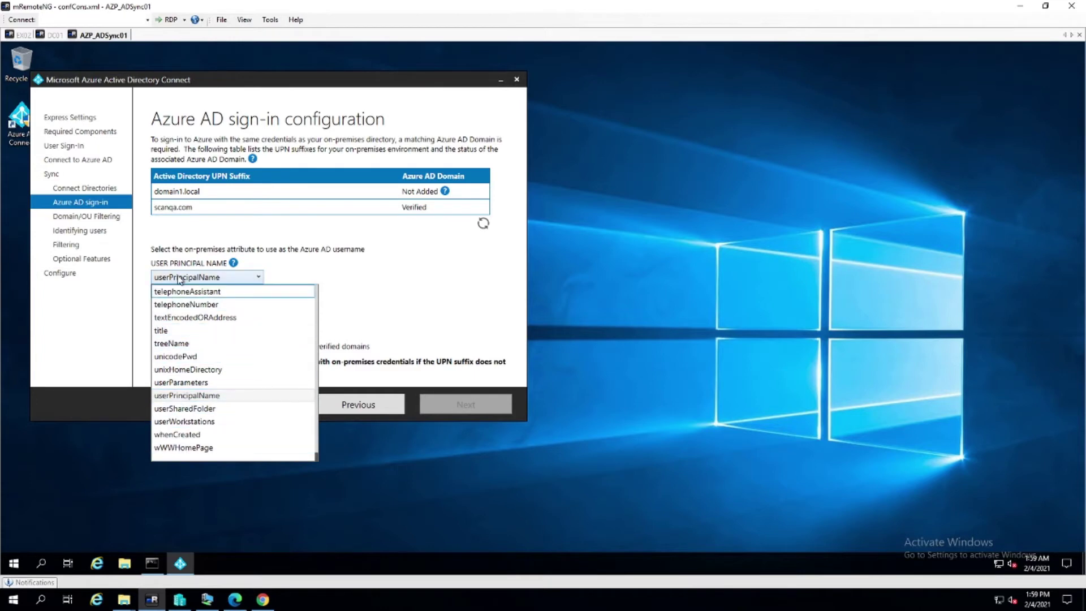
pyautogui.click(182, 396)
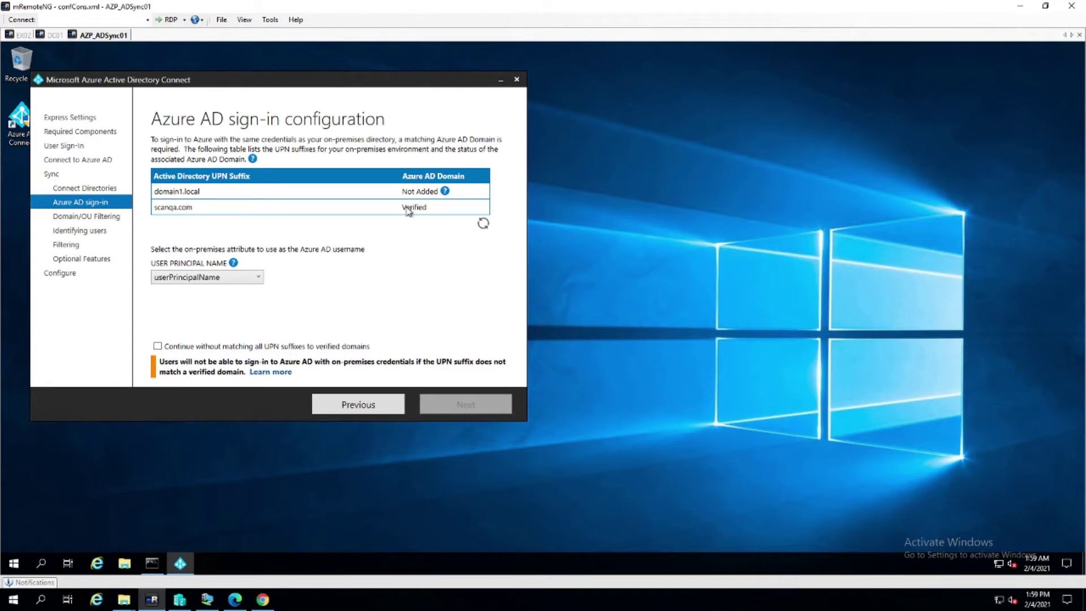
pyautogui.click(158, 347)
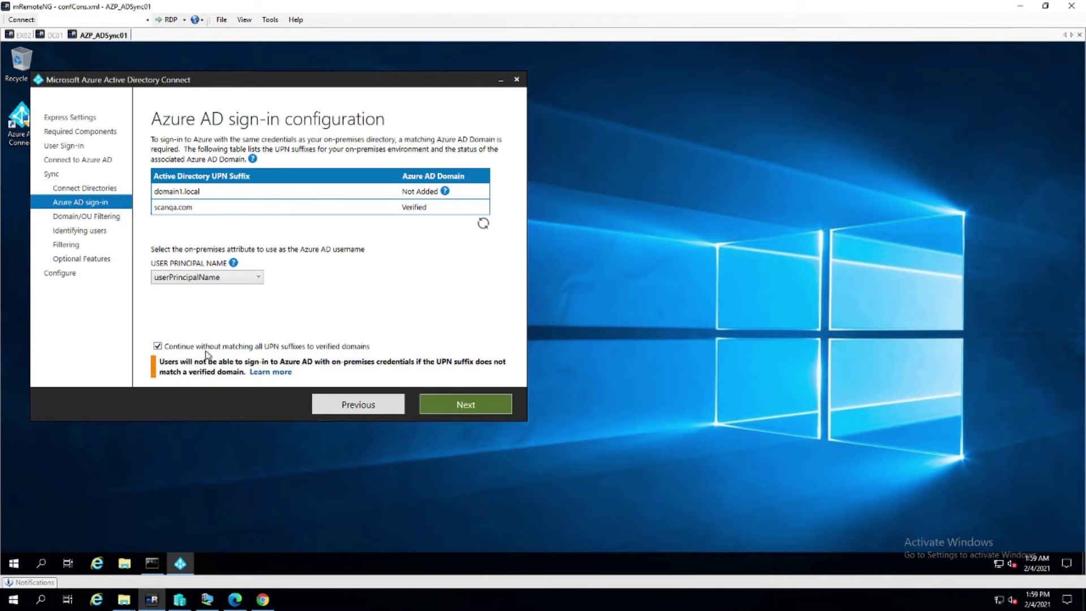
pyautogui.click(478, 406)
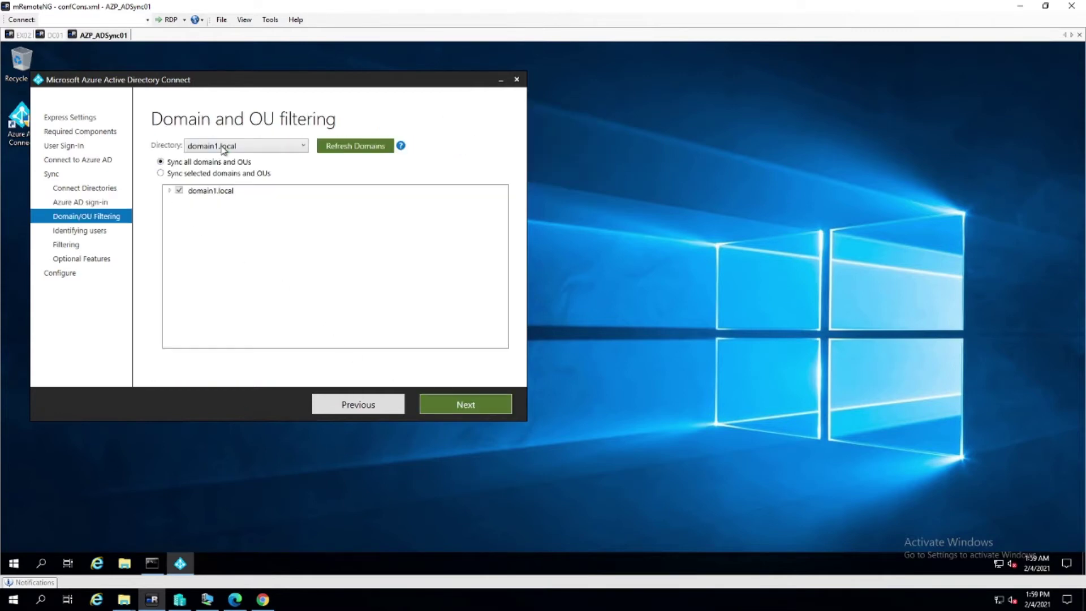
# Sync only the AzureADSync OU of domain1.local, leaving user identification and filtering at defaults
pyautogui.click(161, 173)
pyautogui.click(170, 192)
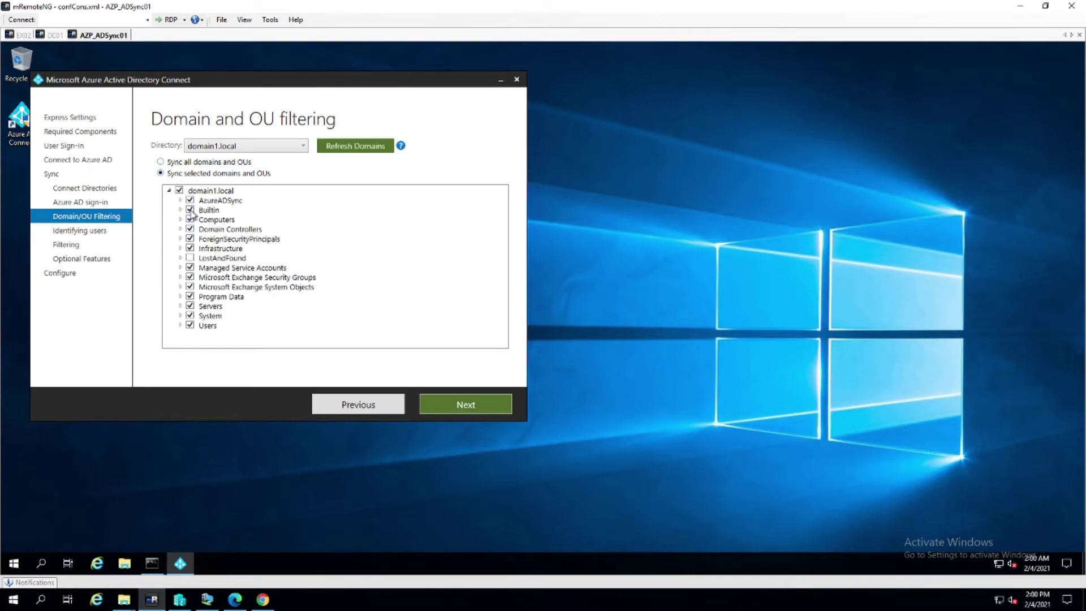
pyautogui.click(179, 191)
pyautogui.click(190, 200)
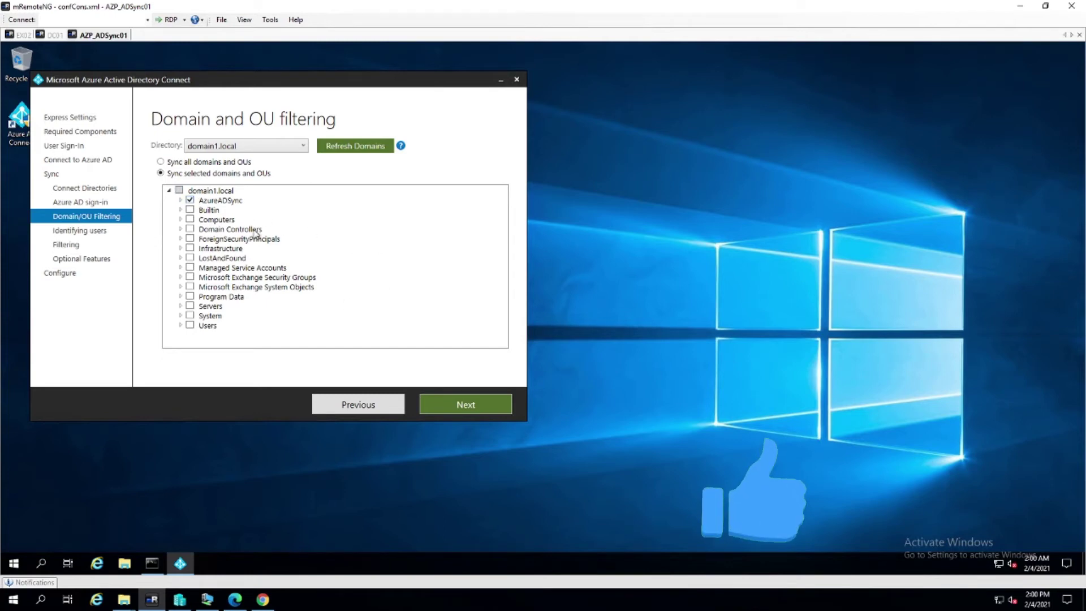
pyautogui.click(481, 413)
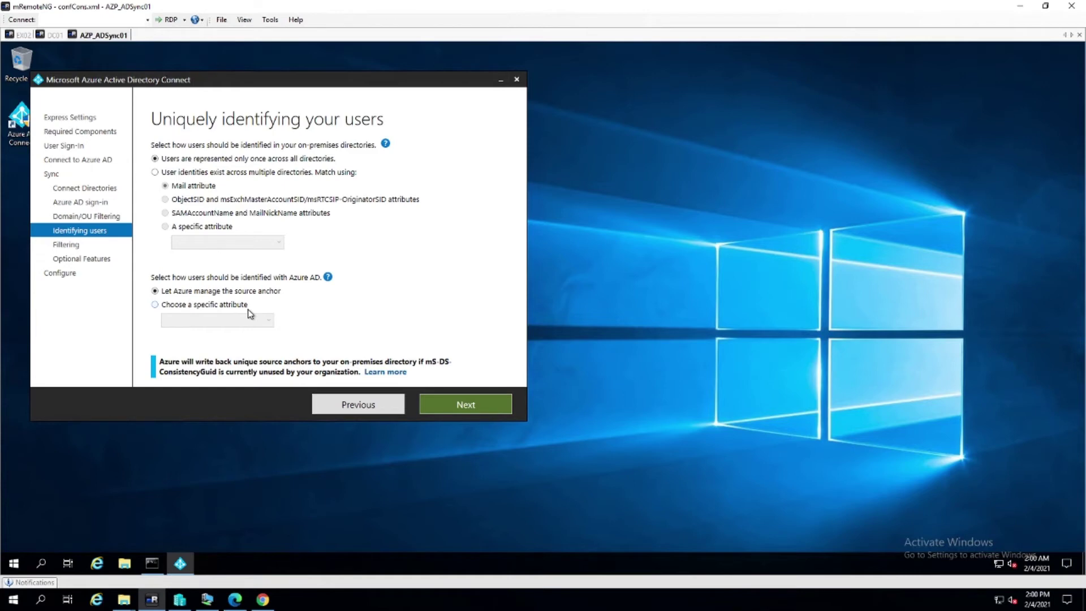
pyautogui.click(463, 405)
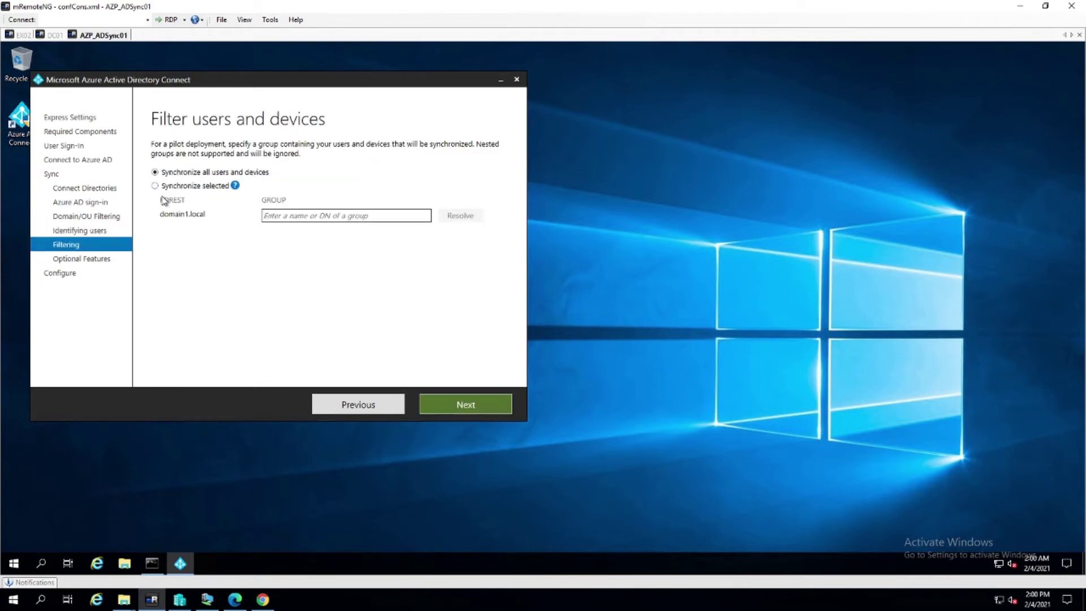
pyautogui.click(466, 407)
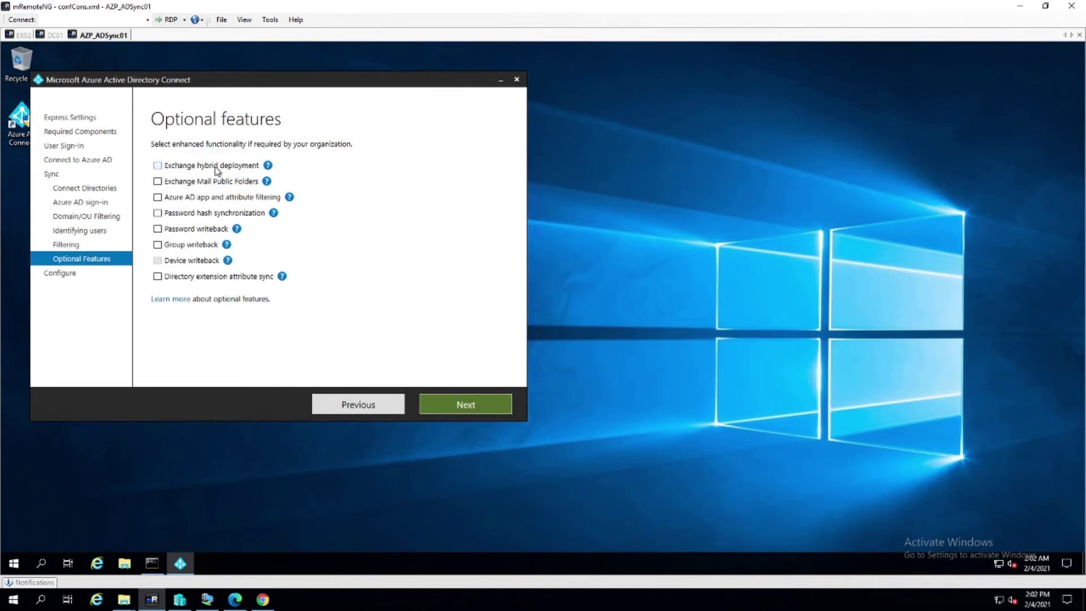
# Leave all optional features cleared, reach Ready to configure, and bring up the Azure portal's All users page
pyautogui.moveTo(268, 165)
pyautogui.click(471, 407)
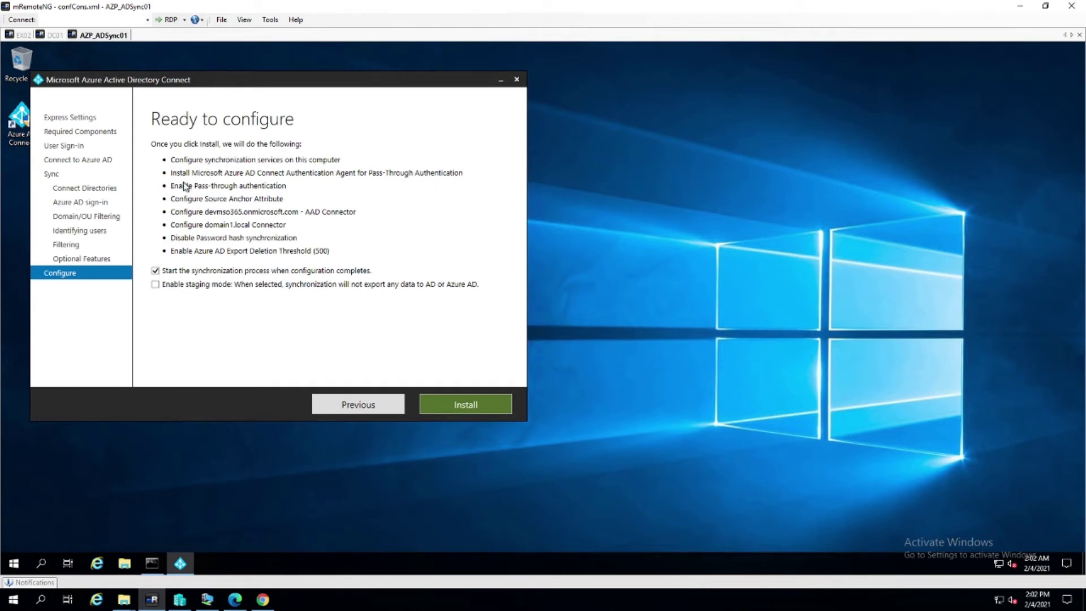
pyautogui.click(264, 601)
pyautogui.click(209, 9)
pyautogui.click(30, 237)
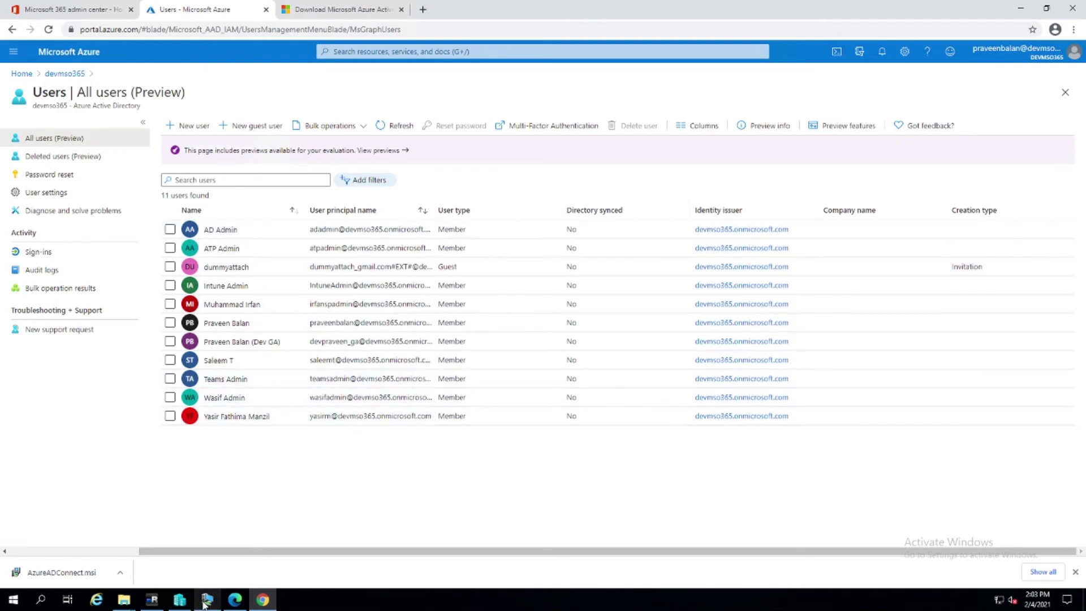
pyautogui.moveTo(226, 603)
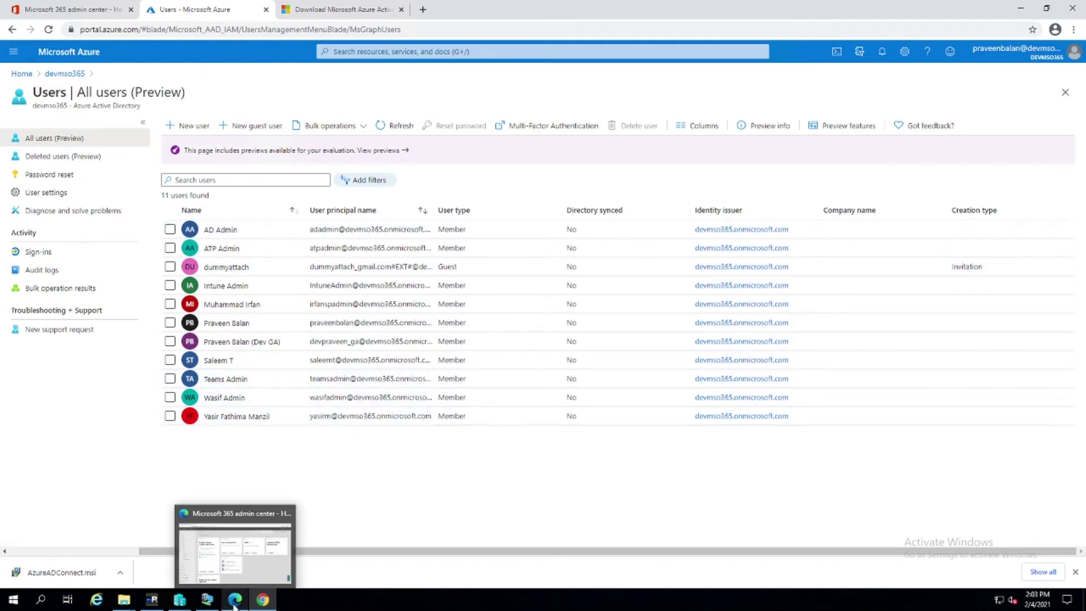
pyautogui.click(158, 598)
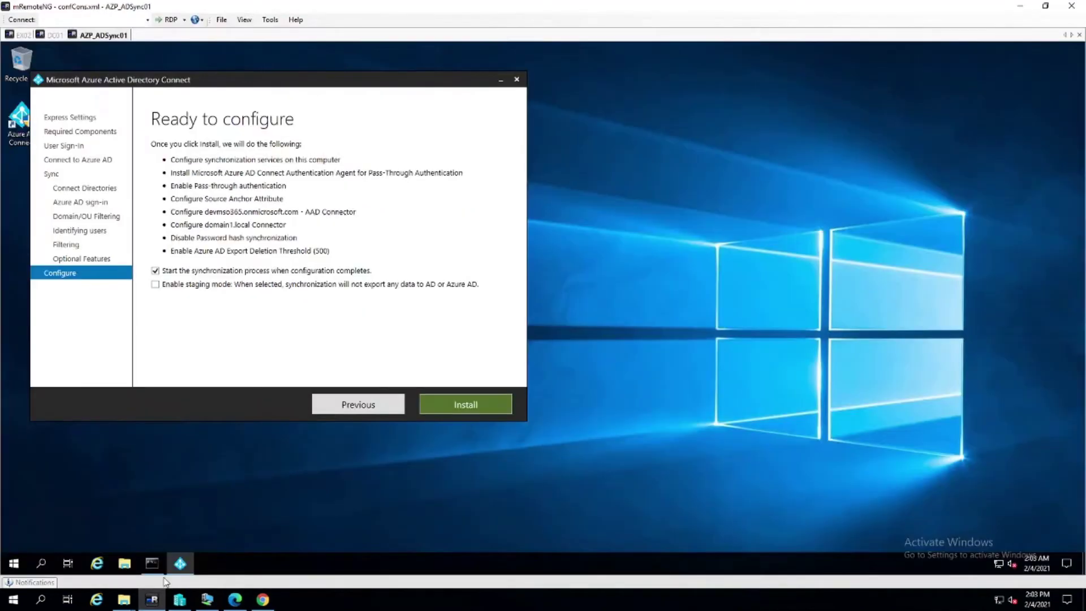
# Install the sync configuration and exit the wizard once it reports Configuration complete
pyautogui.click(463, 404)
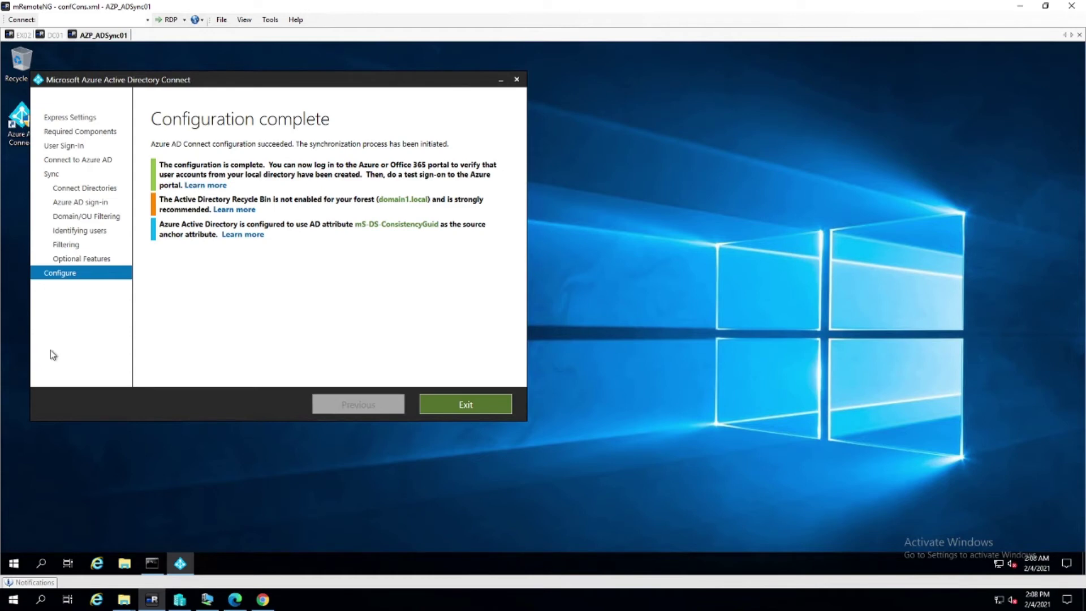
pyautogui.click(486, 406)
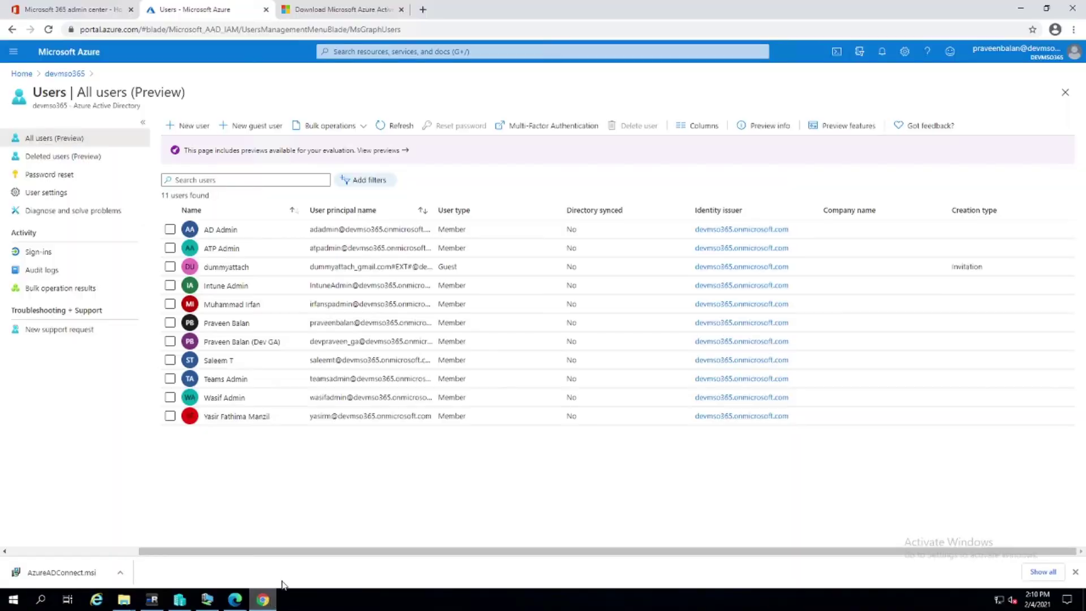
# Refresh the Azure portal's All users list and close the preview features panel
pyautogui.click(406, 126)
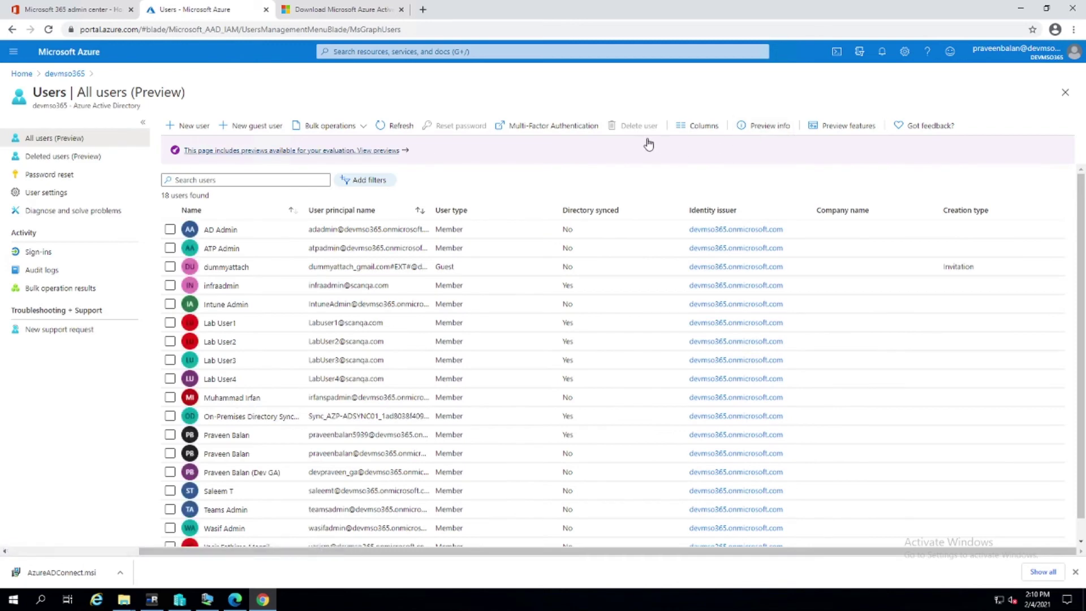
pyautogui.scroll(-1, 266, 455)
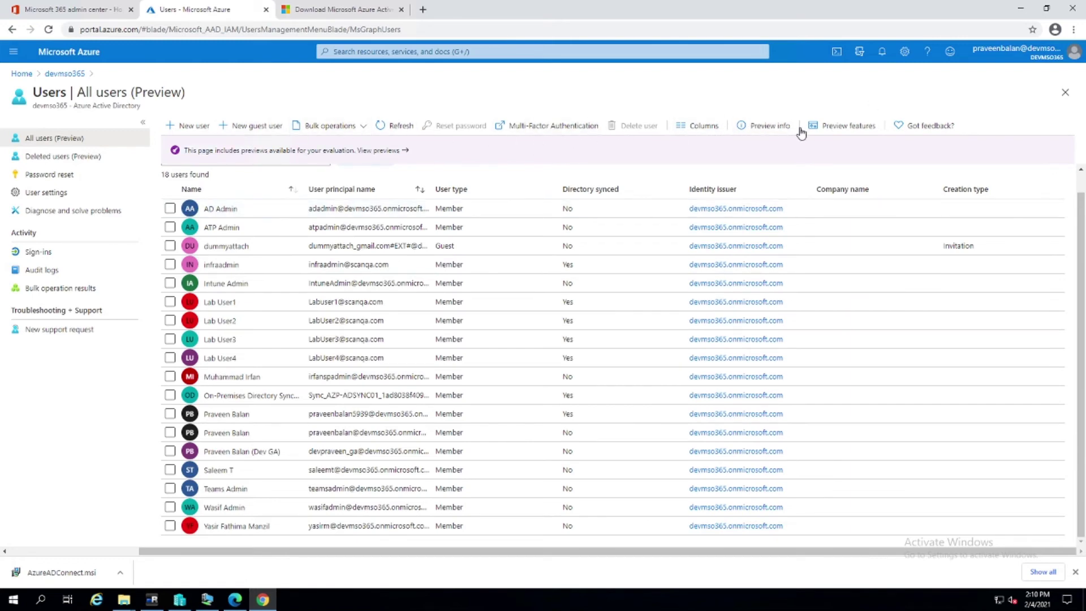
pyautogui.click(353, 162)
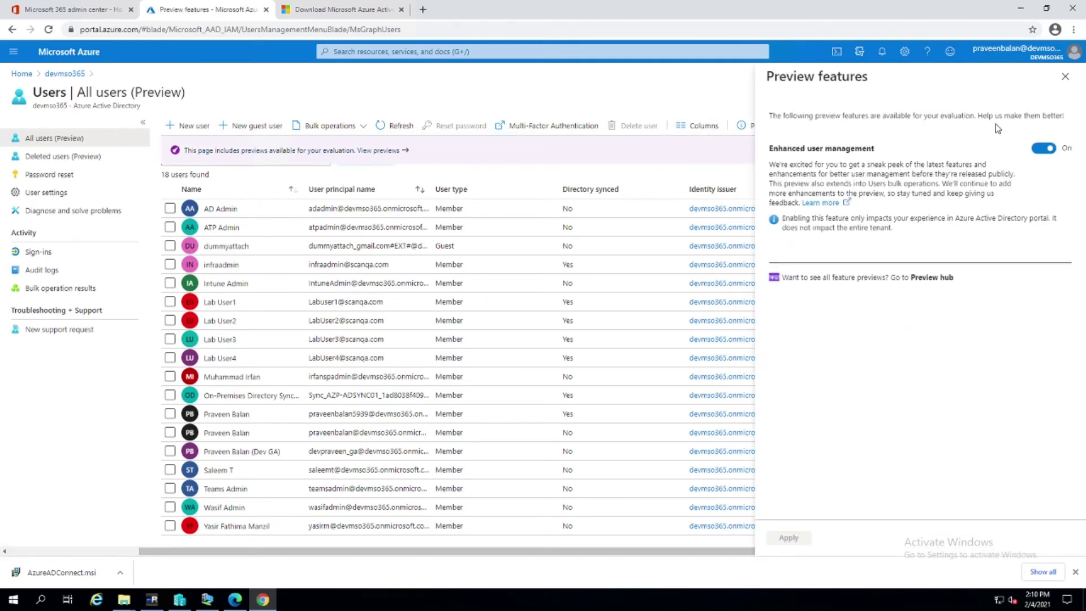
pyautogui.click(1065, 76)
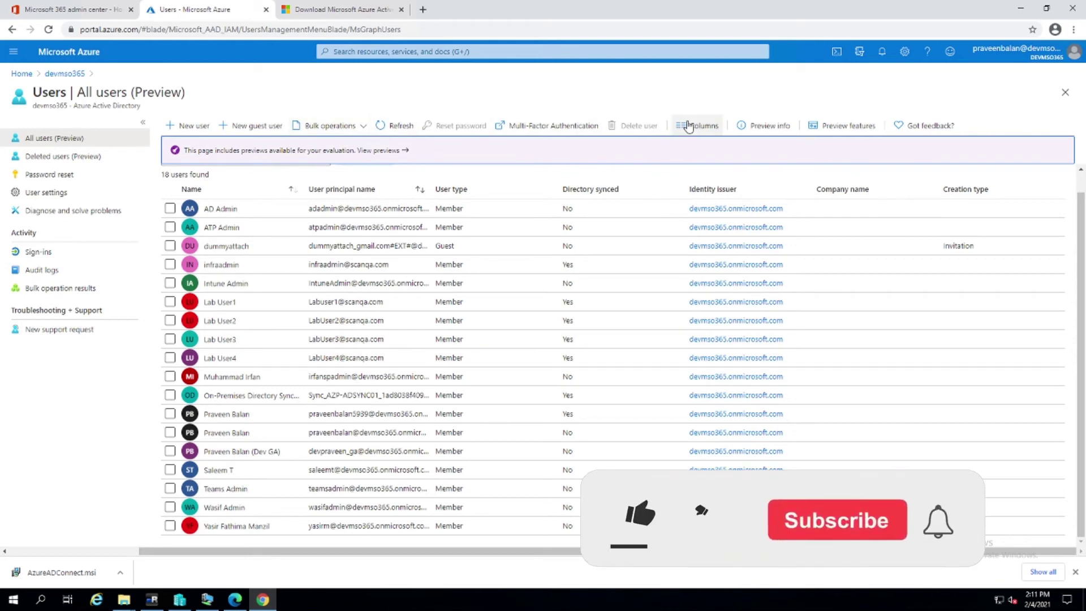
# Filter All users to Directory synced = Yes, showing the 7 synced accounts
pyautogui.click(365, 179)
pyautogui.click(349, 239)
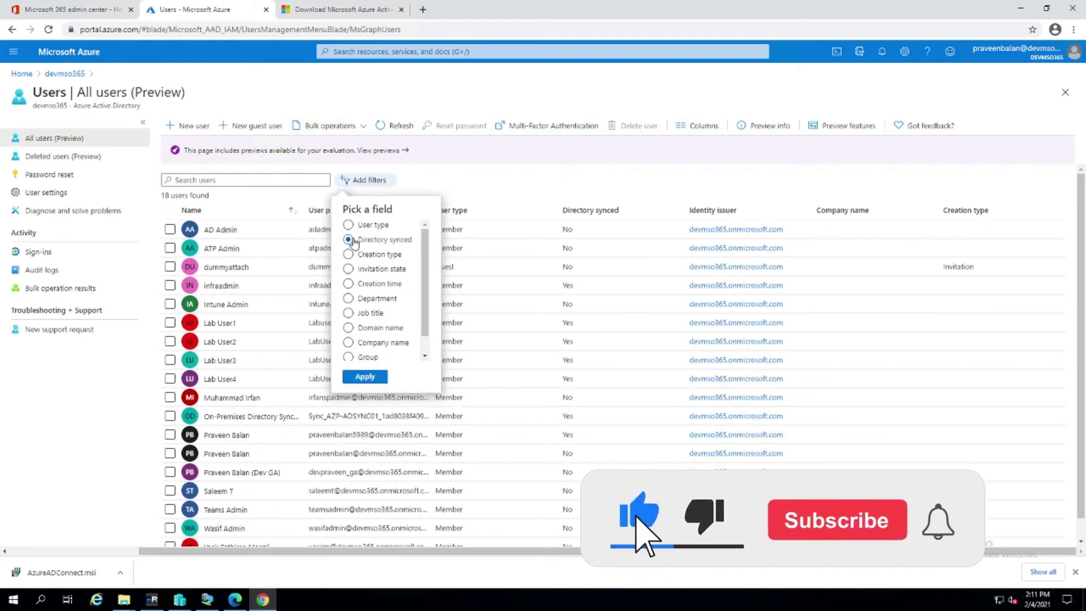
pyautogui.click(365, 376)
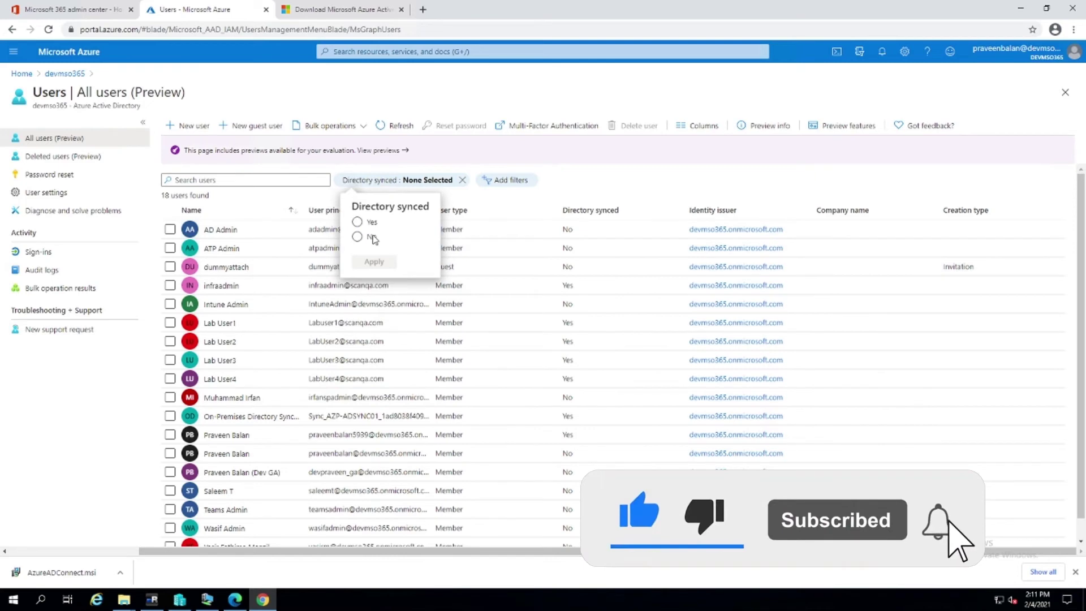
pyautogui.click(358, 222)
pyautogui.click(374, 261)
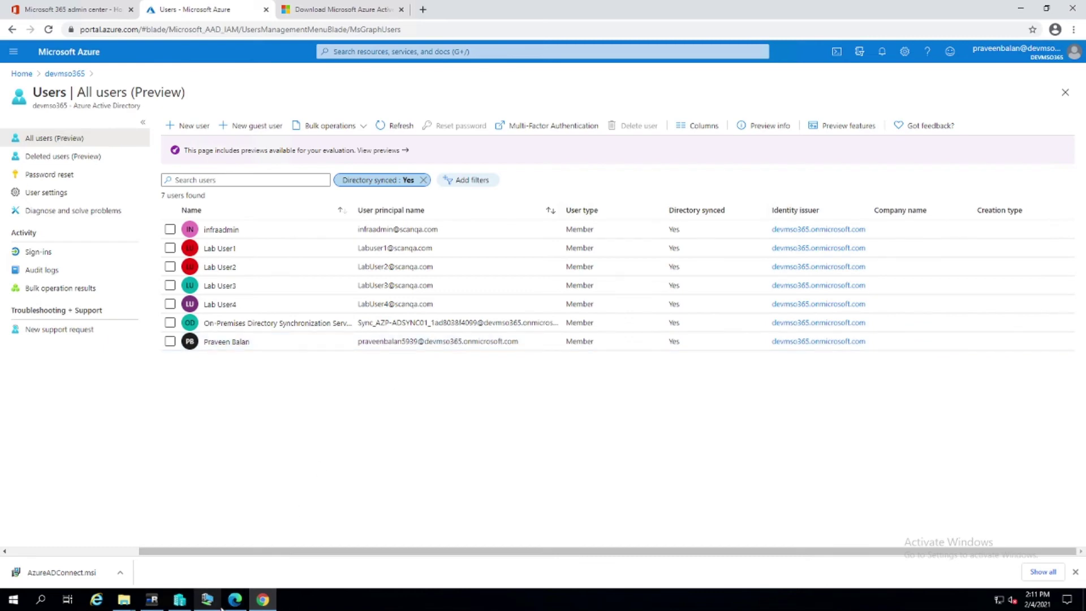
pyautogui.click(152, 599)
pyautogui.click(44, 36)
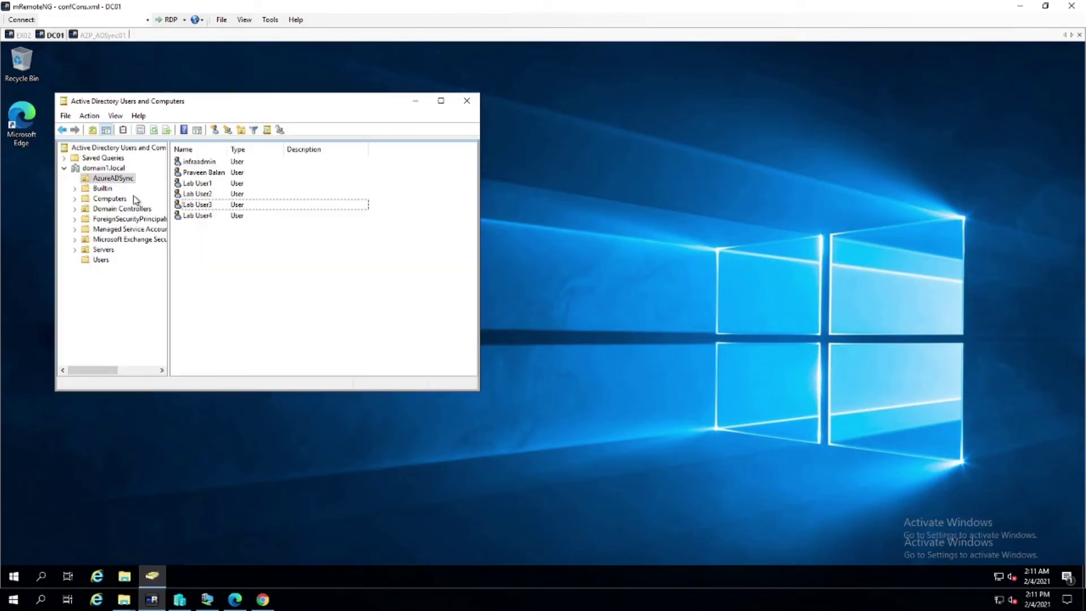
# Open the synced user's Account properties and refresh the Azure portal user list
pyautogui.doubleClick(199, 173)
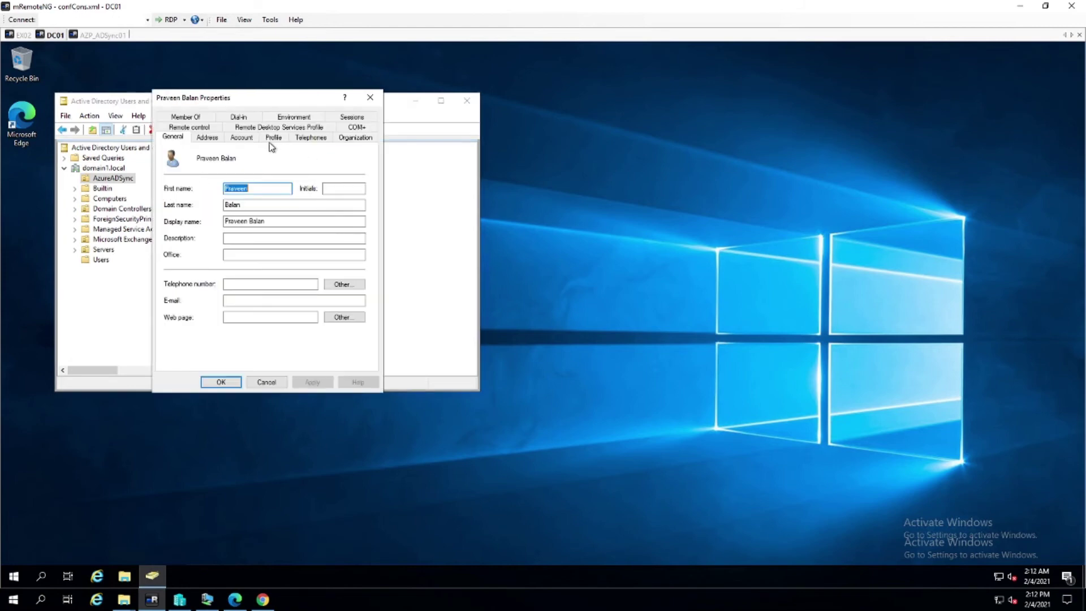
pyautogui.click(251, 140)
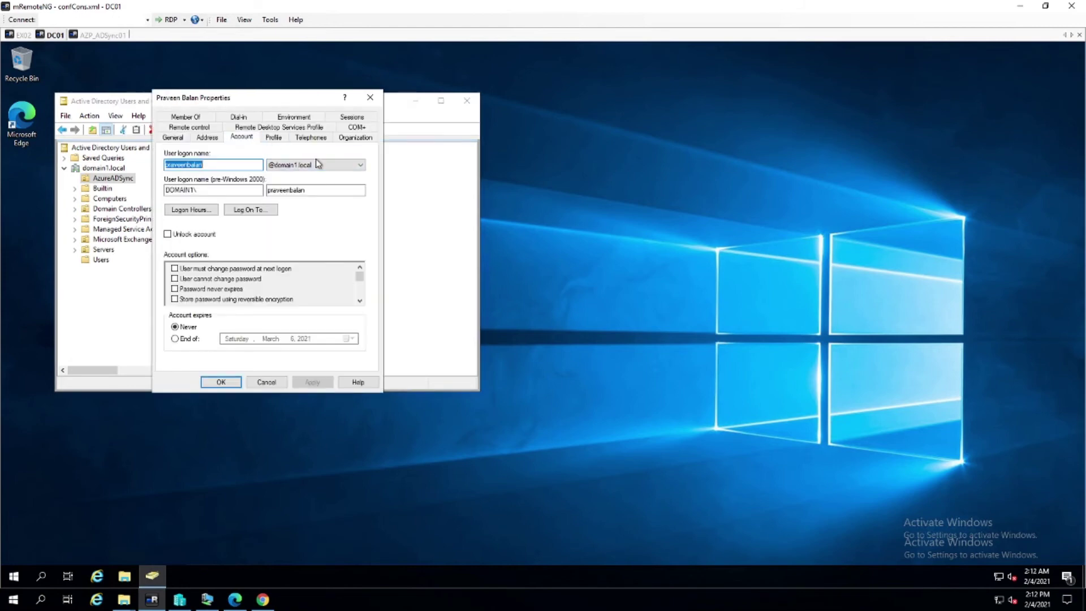
pyautogui.click(263, 601)
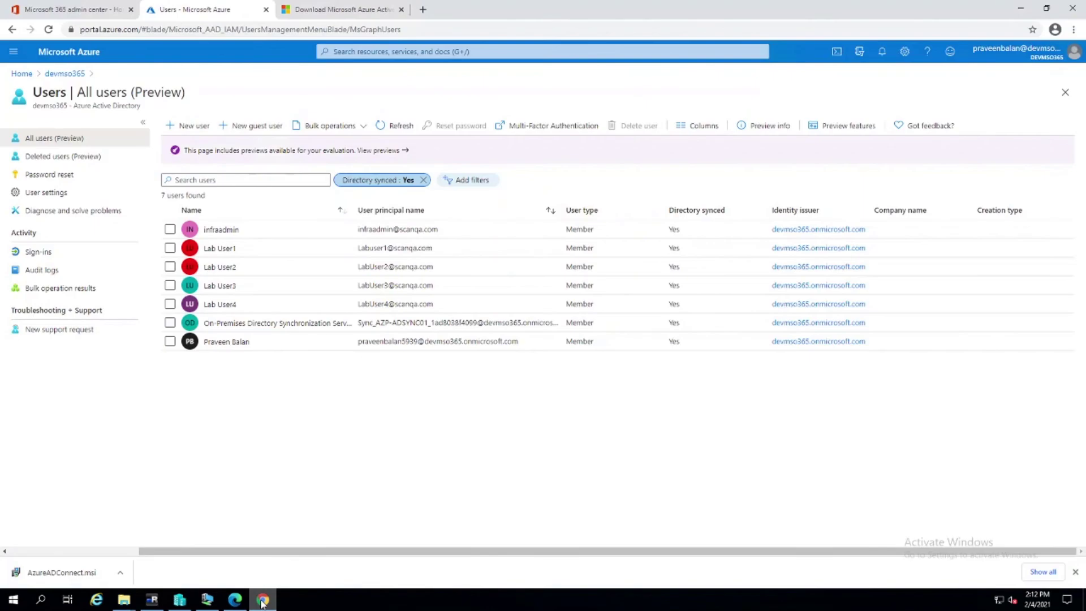
pyautogui.click(410, 127)
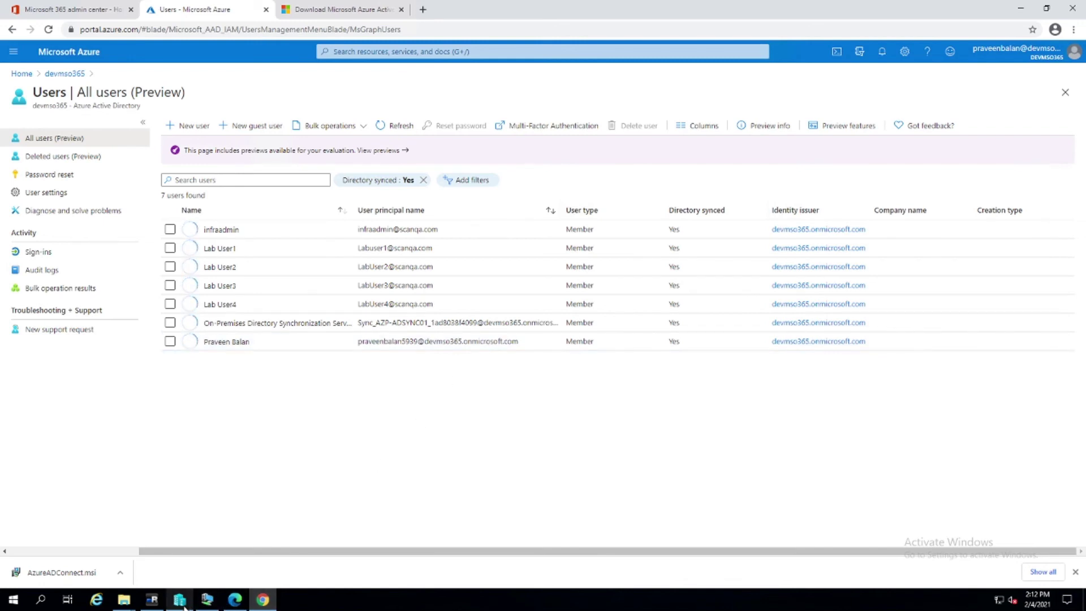
pyautogui.click(152, 600)
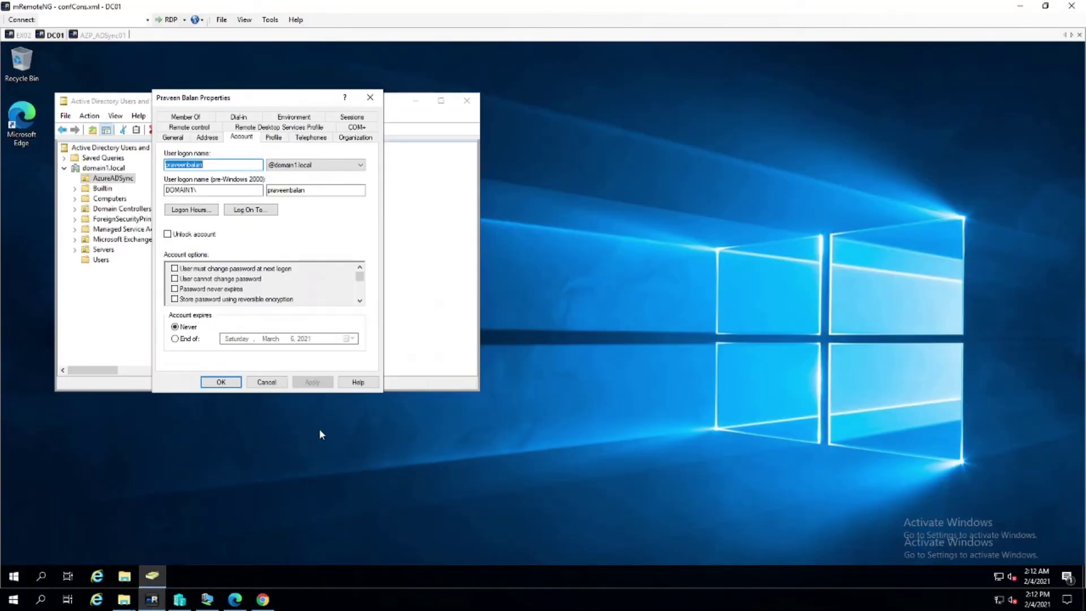
pyautogui.click(325, 164)
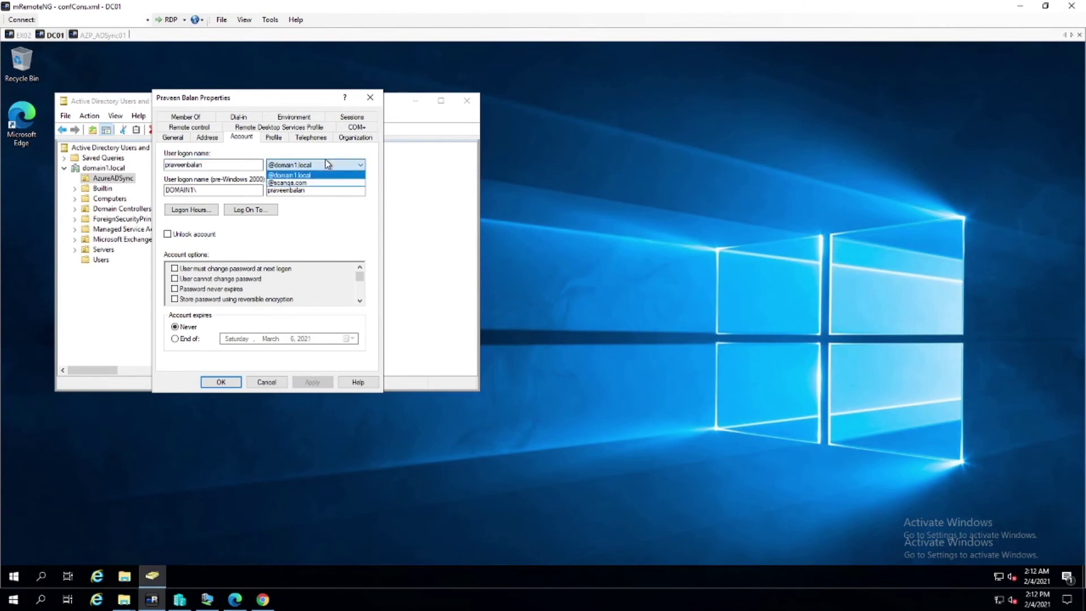
pyautogui.click(298, 183)
pyautogui.click(319, 383)
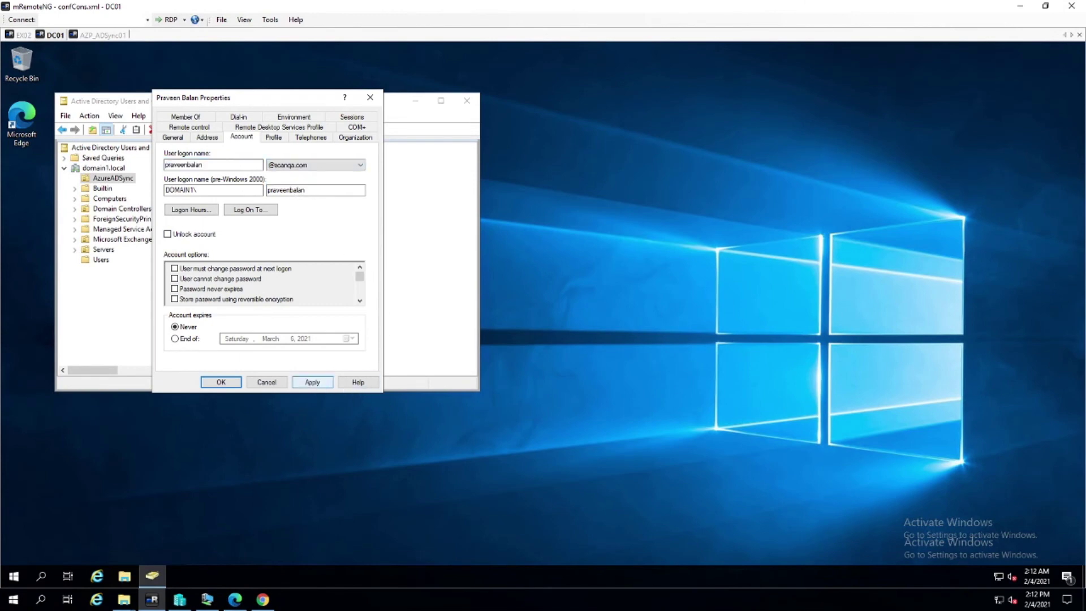
pyautogui.click(237, 387)
pyautogui.click(20, 578)
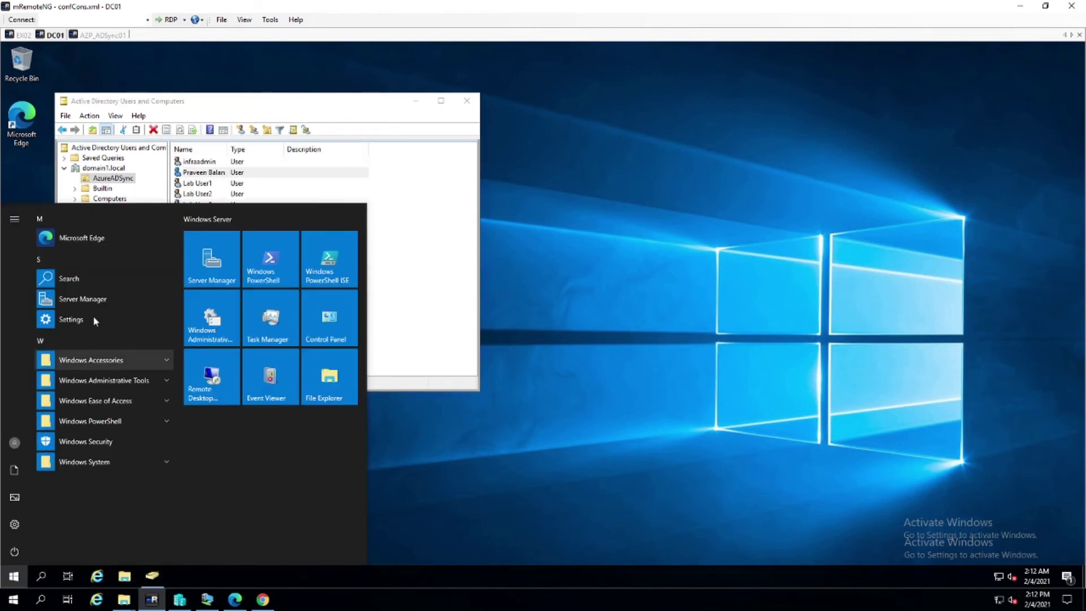
pyautogui.click(603, 140)
# Run Start-ADSyncSyncCycle in a non-elevated PowerShell window, which fails, and close it
pyautogui.click(103, 35)
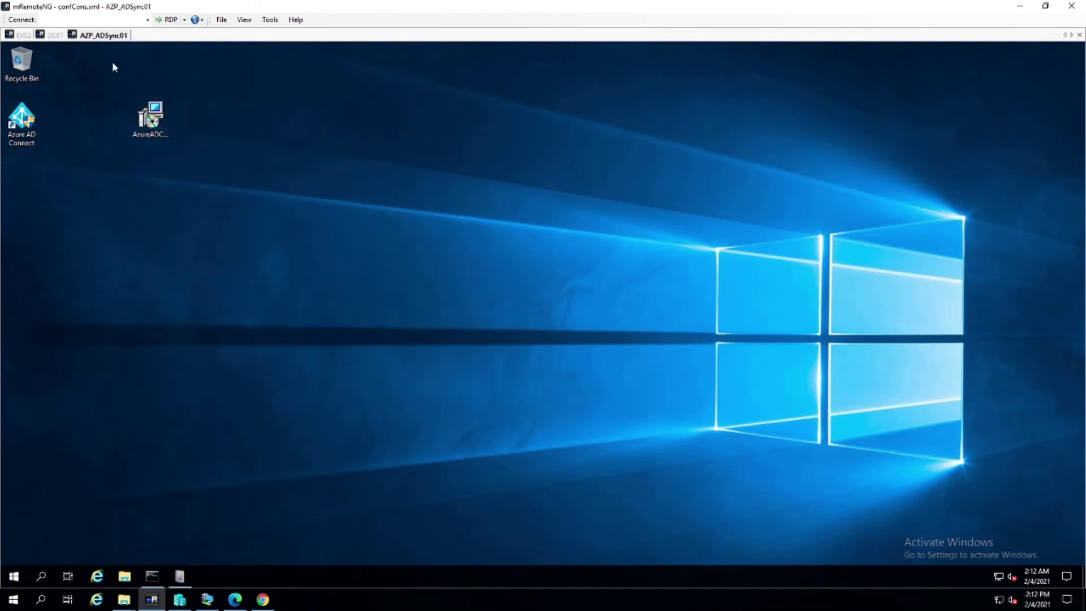
pyautogui.click(13, 576)
pyautogui.click(290, 268)
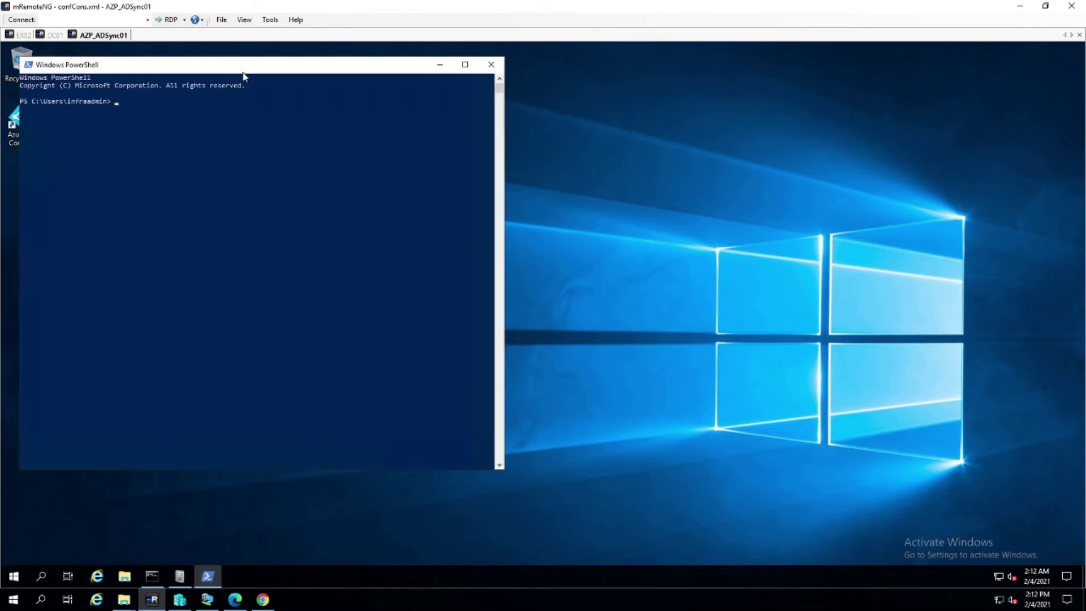
pyautogui.write('start-adsy')
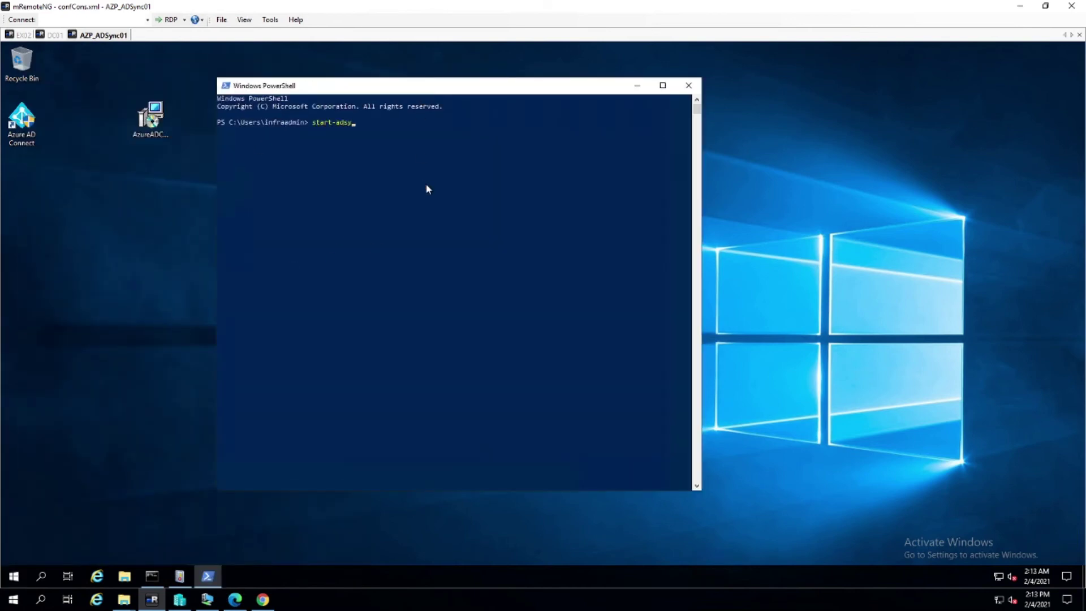
pyautogui.press('Tab')
pyautogui.press('Tab')
pyautogui.press('Tab')
pyautogui.press('Return')
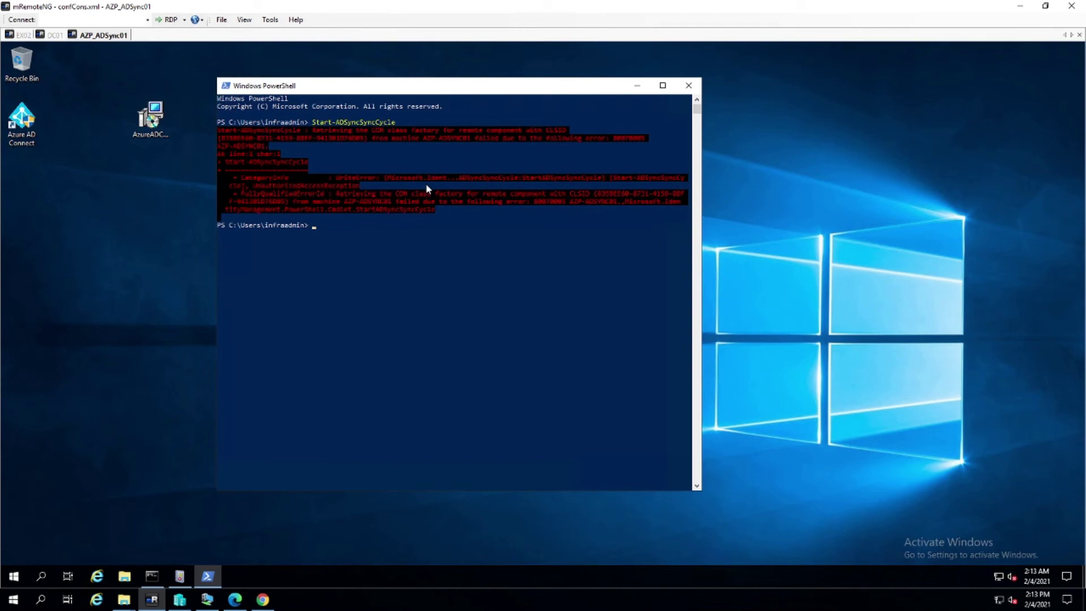
pyautogui.click(689, 85)
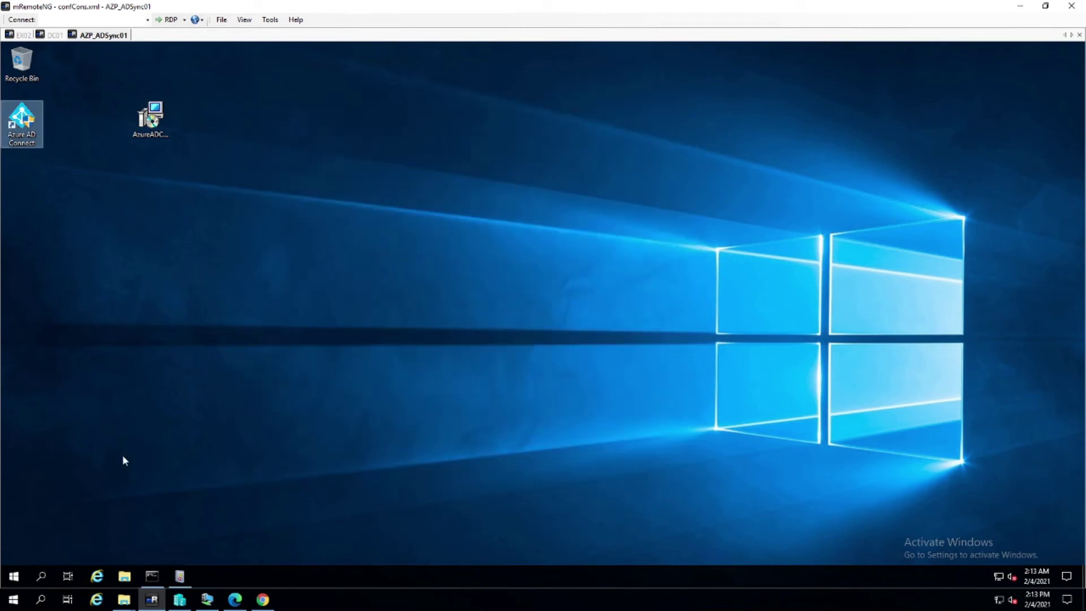
# Launch Synchronization Service Manager from the Azure AD Connect program group
pyautogui.click(12, 576)
pyautogui.click(166, 334)
pyautogui.click(113, 446)
# Run Start-ADSyncSyncCycle from an elevated PowerShell session and watch the connector operations
pyautogui.rightClick(291, 280)
pyautogui.click(316, 374)
pyautogui.hotkey('alt', 'y')
pyautogui.click(211, 171)
pyautogui.write('Start-ADSyncSyncCycle')
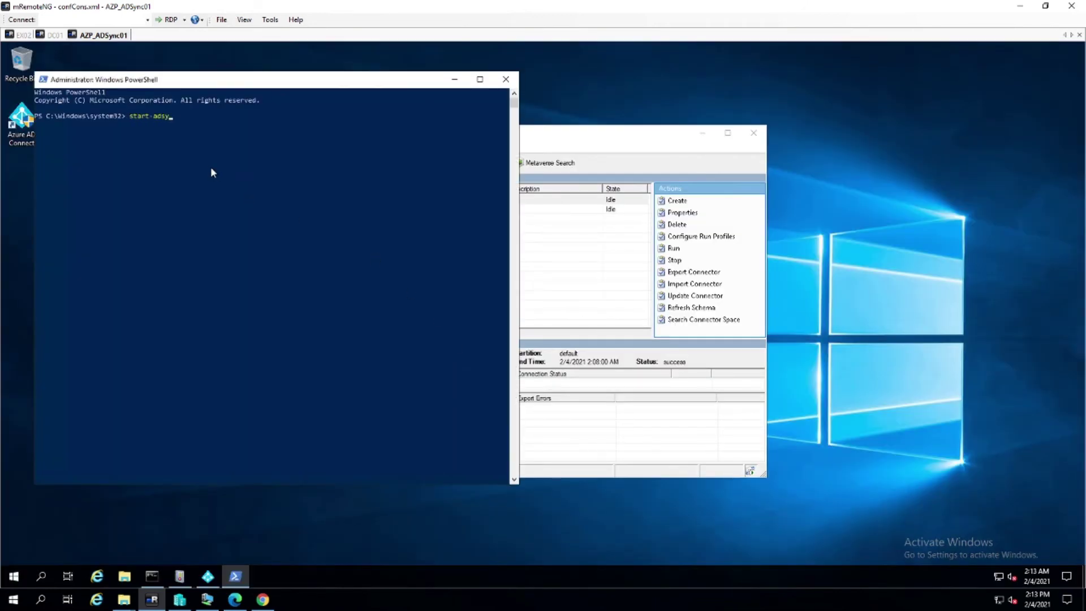
pyautogui.press('Return')
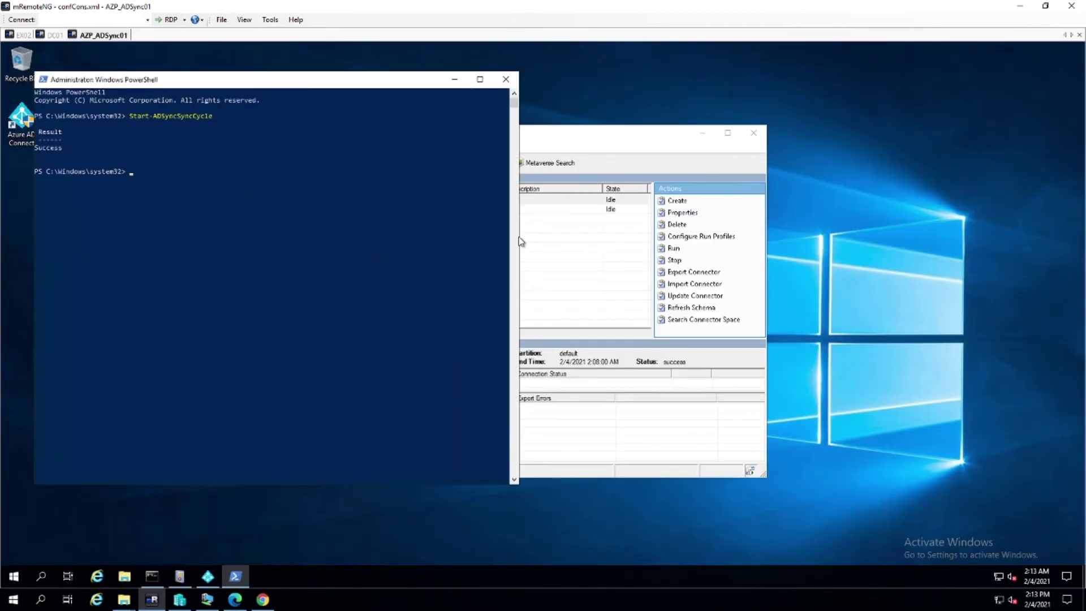
pyautogui.hotkey('alt', 'Tab')
pyautogui.click(350, 164)
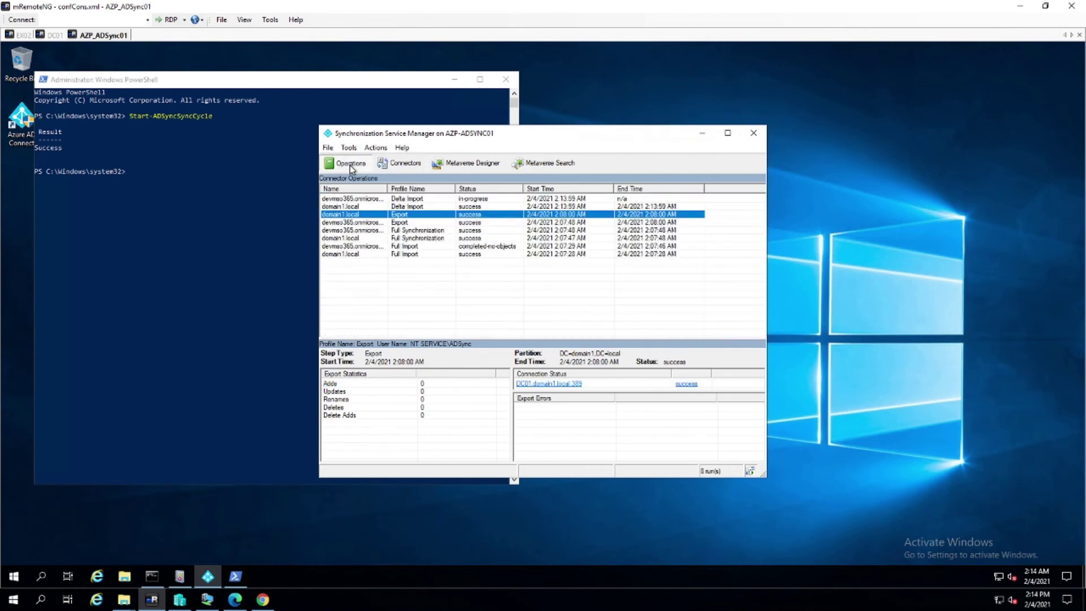
# Inspect the in-progress domain1.local Delta Import and refresh the Azure portal user list
pyautogui.click(395, 199)
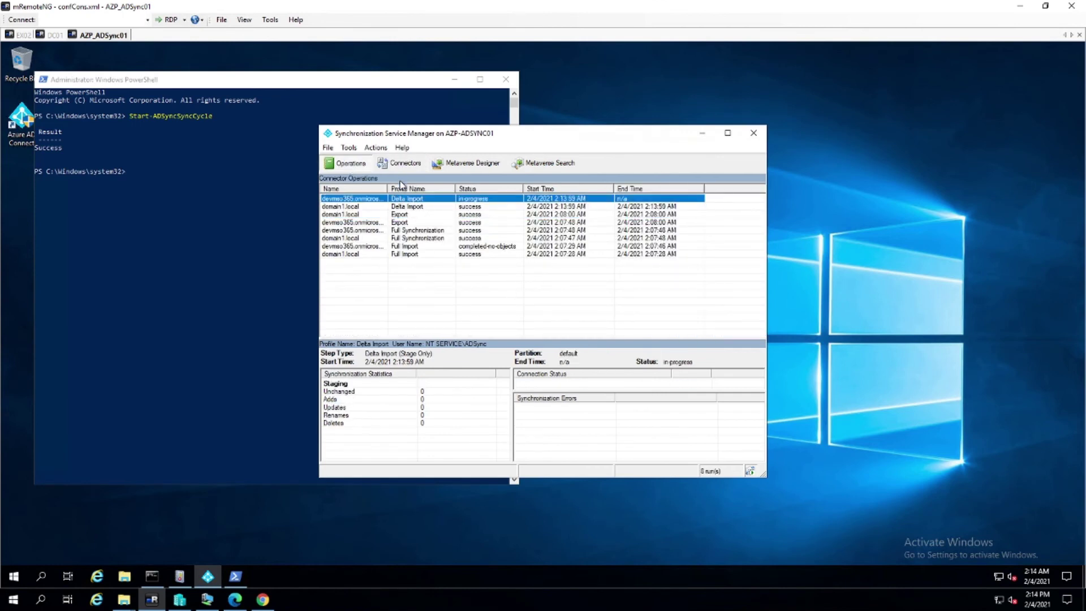
pyautogui.hotkey('alt', 'Tab')
pyautogui.click(400, 126)
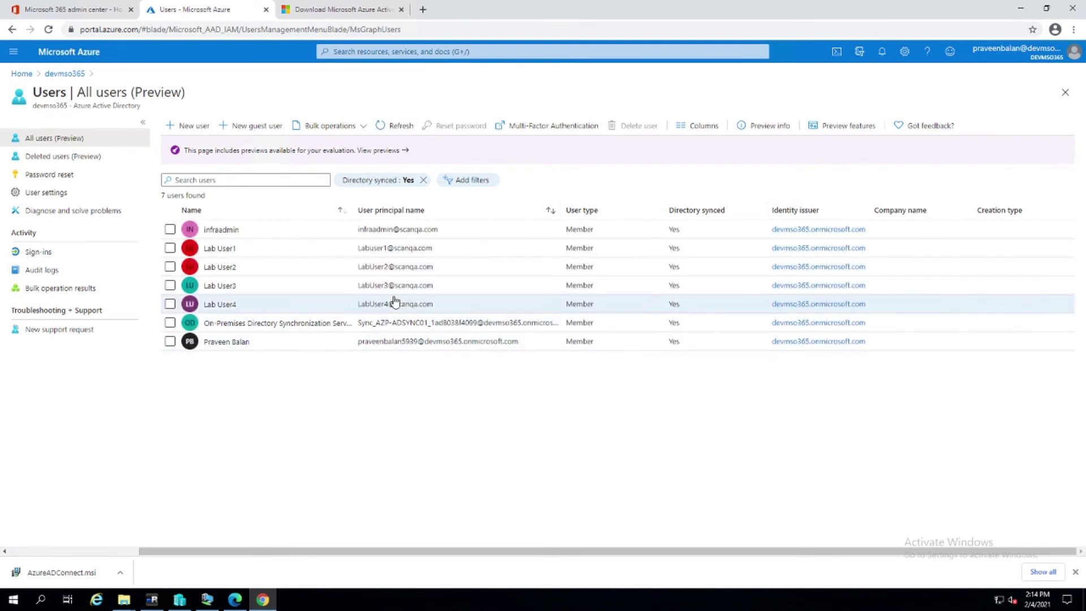
pyautogui.click(403, 127)
pyautogui.hotkey('alt', 'Tab')
# Confirm an updated user's userPrincipalName uses scanqa.com among the export's 5 updates, then review the permission error
pyautogui.click(420, 391)
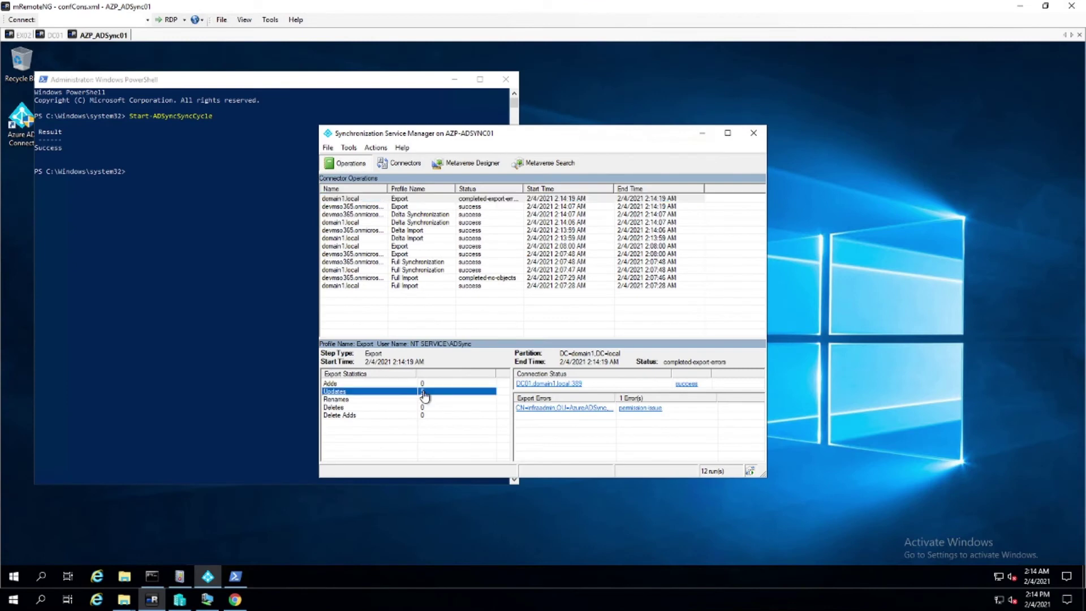
pyautogui.doubleClick(486, 392)
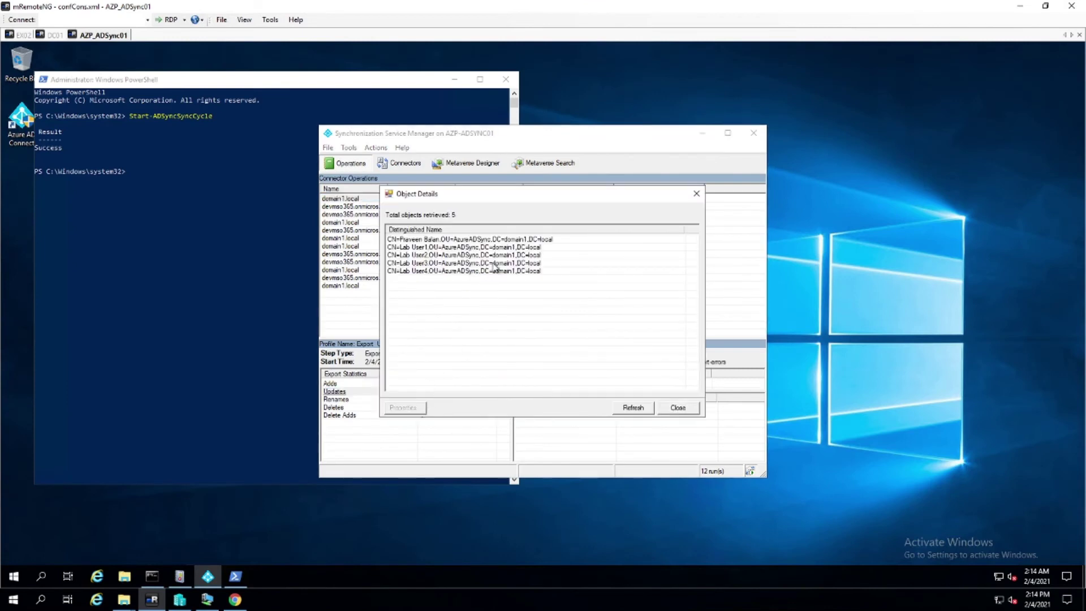
pyautogui.click(463, 240)
pyautogui.doubleClick(462, 239)
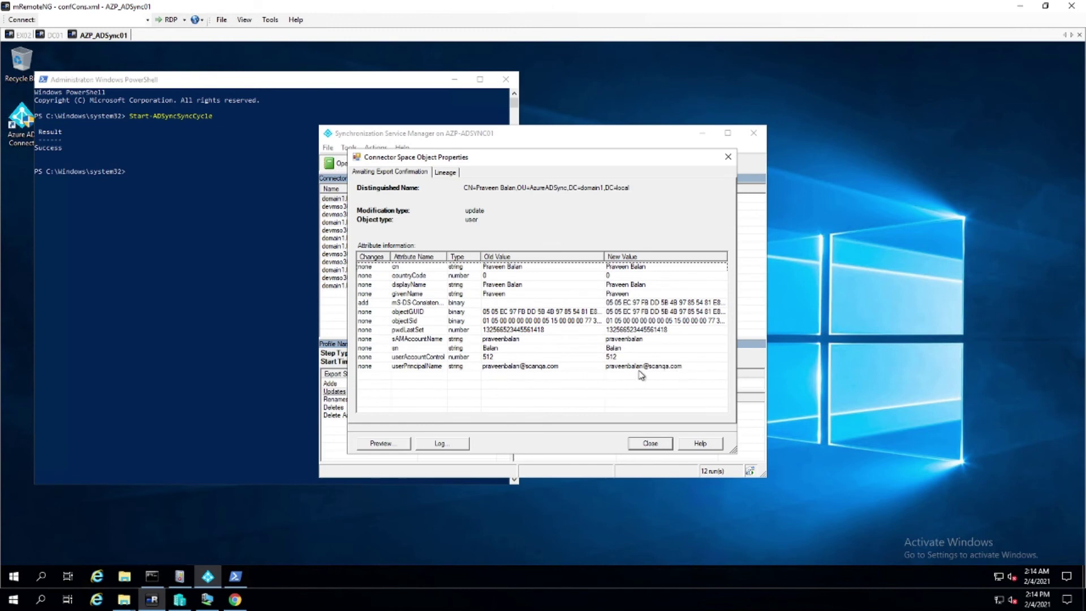
pyautogui.click(650, 443)
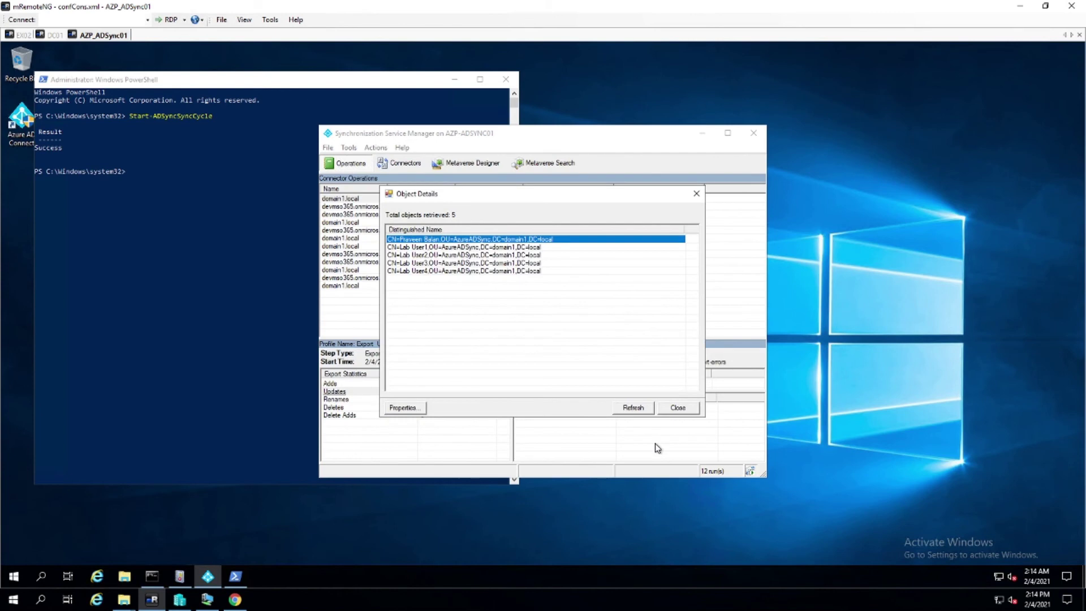
pyautogui.click(642, 409)
pyautogui.click(679, 408)
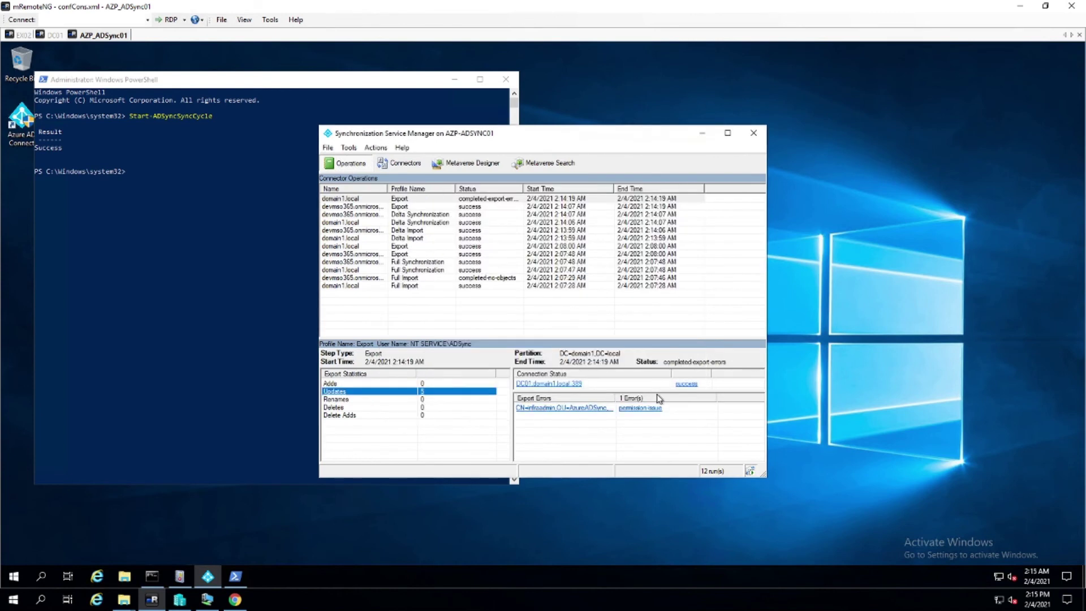
pyautogui.click(480, 201)
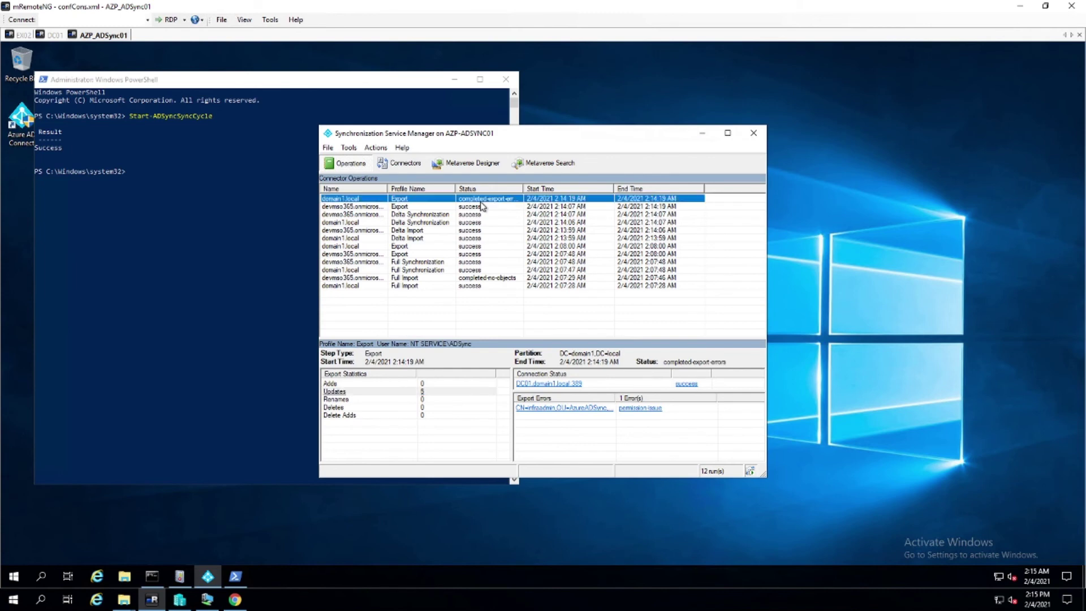
pyautogui.click(551, 414)
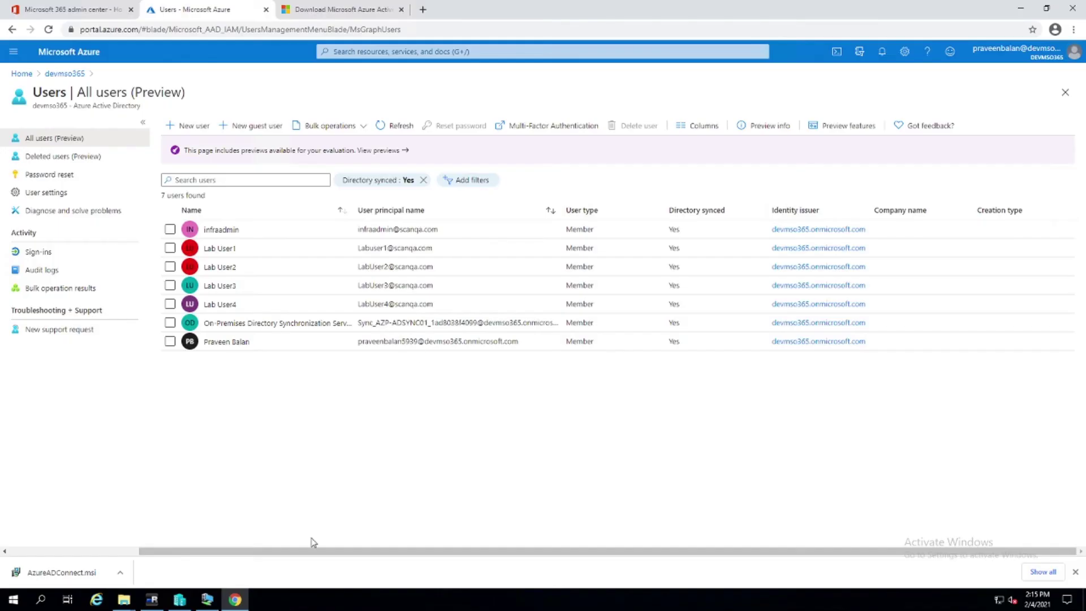
# Refresh the users list and open the synced scanqa.com user's profile
pyautogui.click(397, 126)
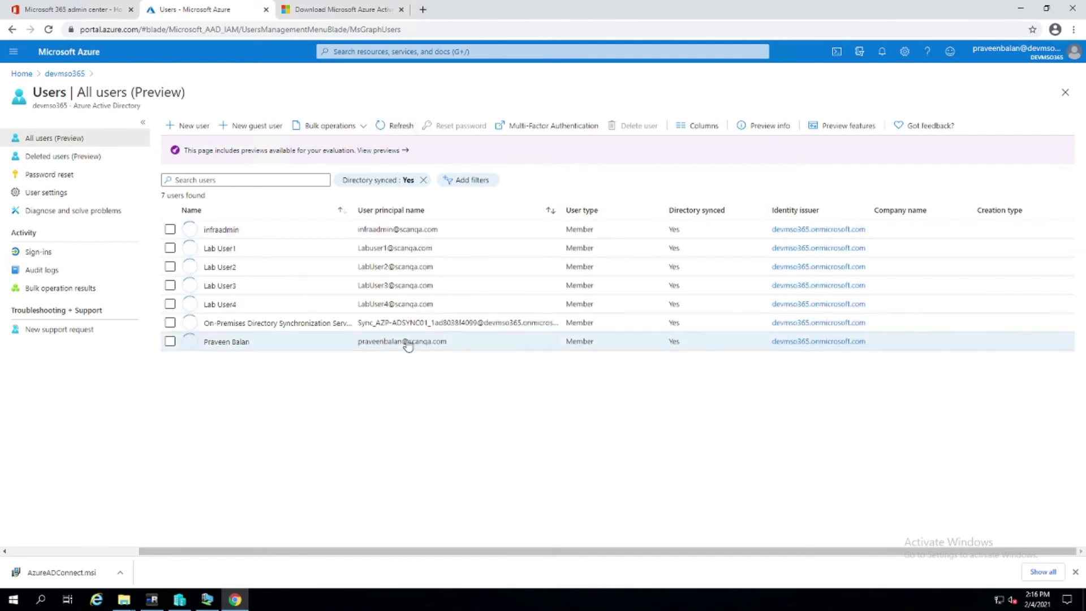
pyautogui.click(407, 342)
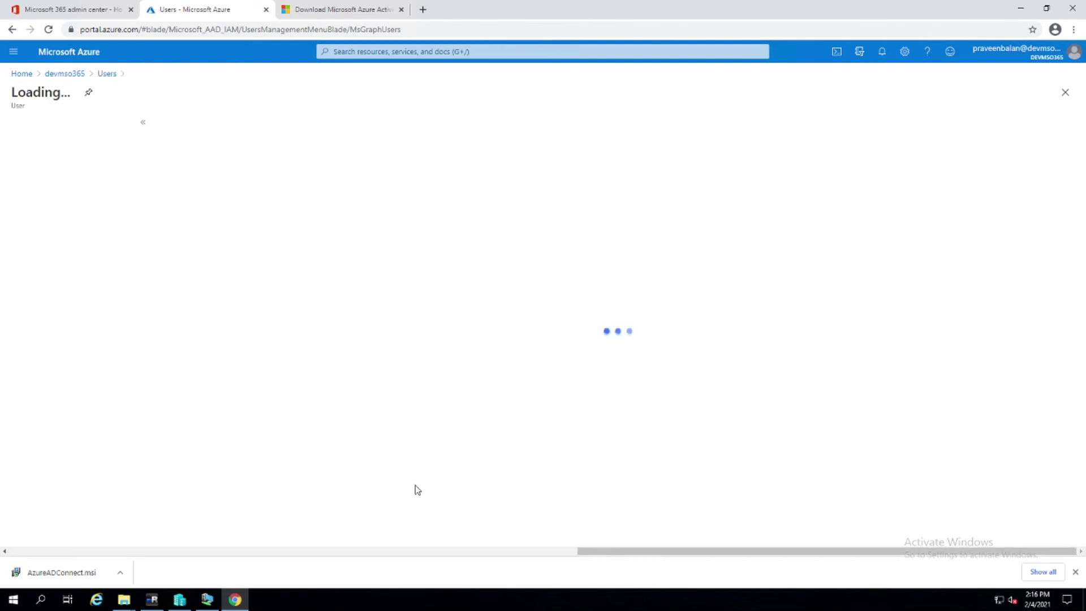
pyautogui.click(1072, 29)
pyautogui.press('Escape')
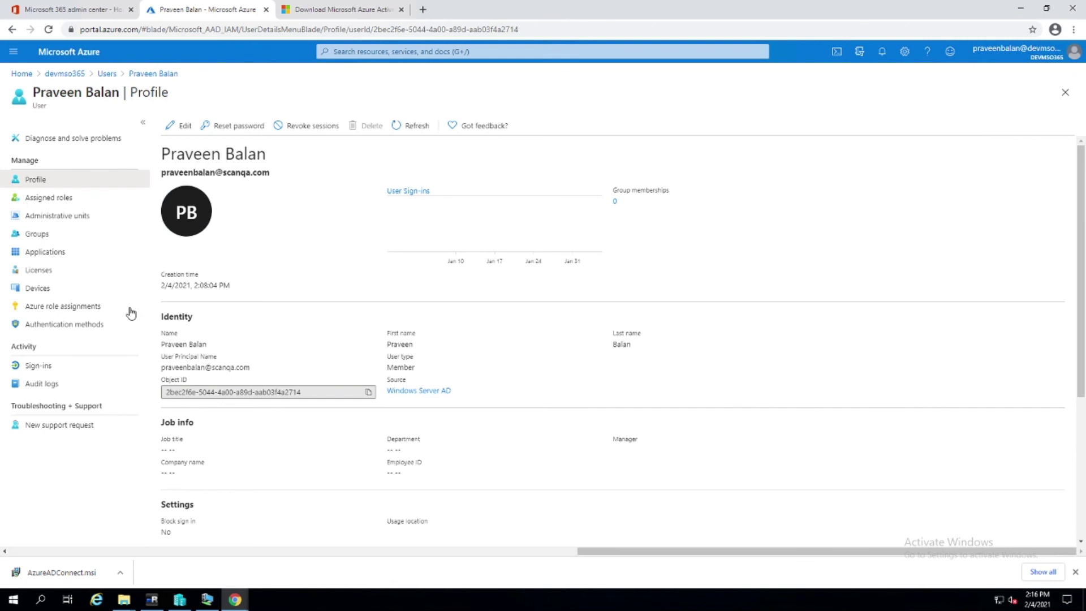
pyautogui.click(119, 198)
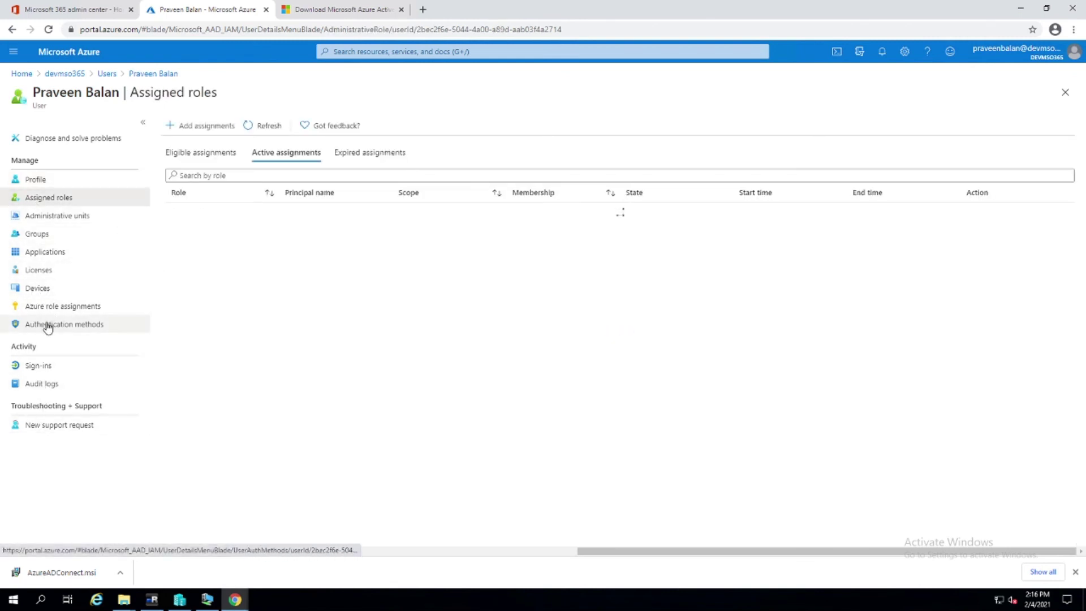
# Tick the Azure AD Premium P2 and Microsoft 365 E5 Developer licenses, then load office.com
pyautogui.click(92, 271)
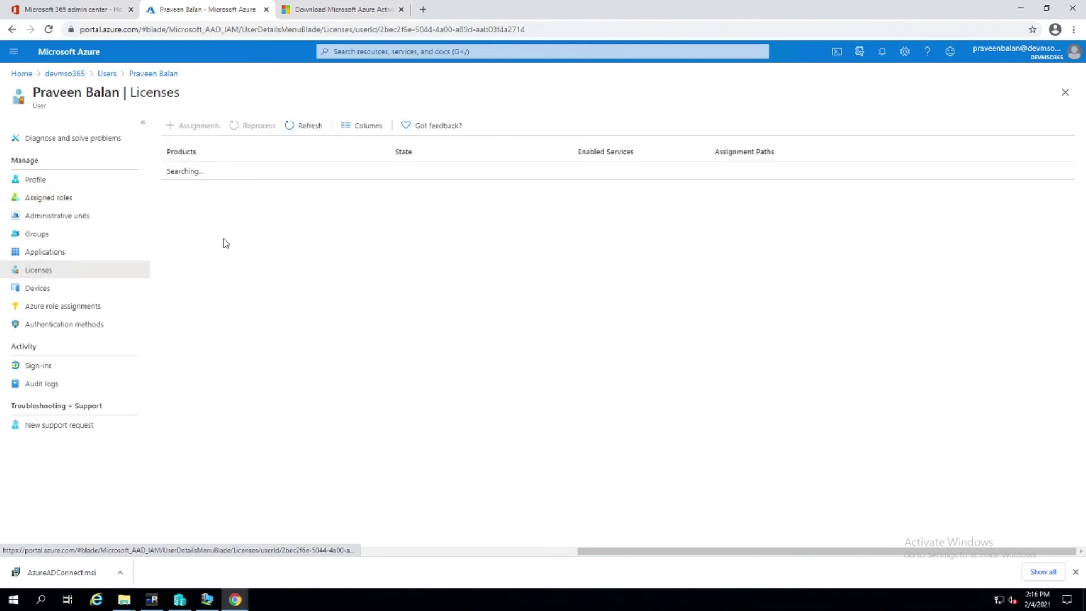
pyautogui.click(212, 126)
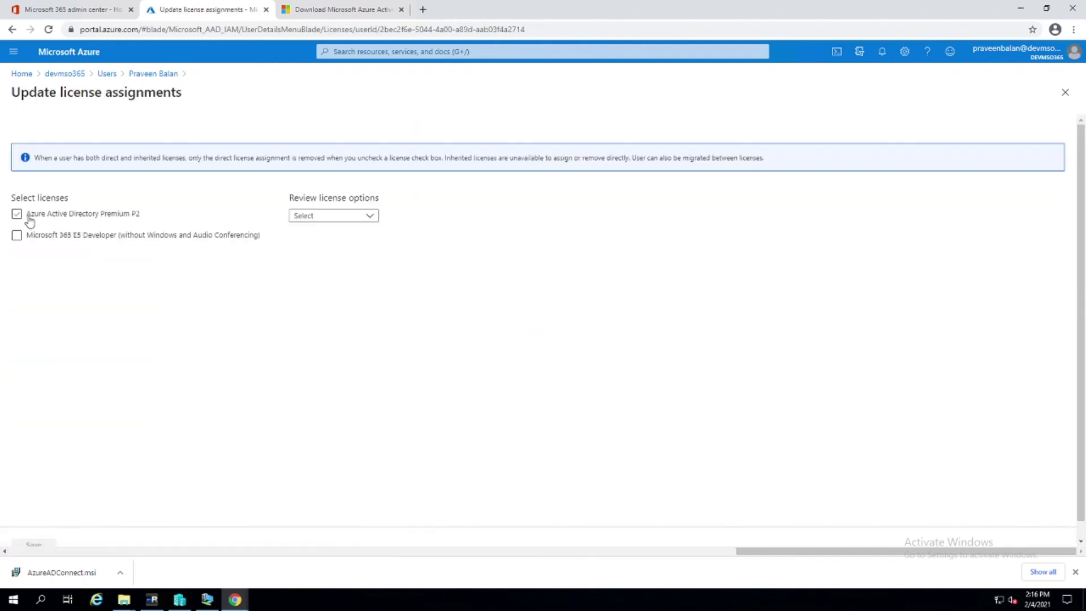
pyautogui.click(16, 214)
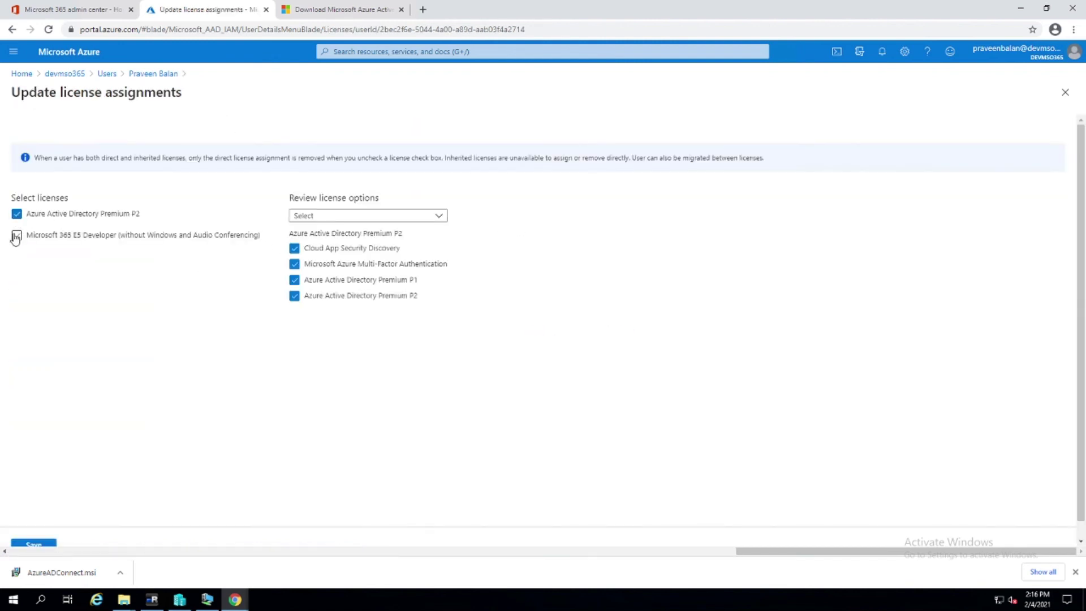
pyautogui.click(17, 235)
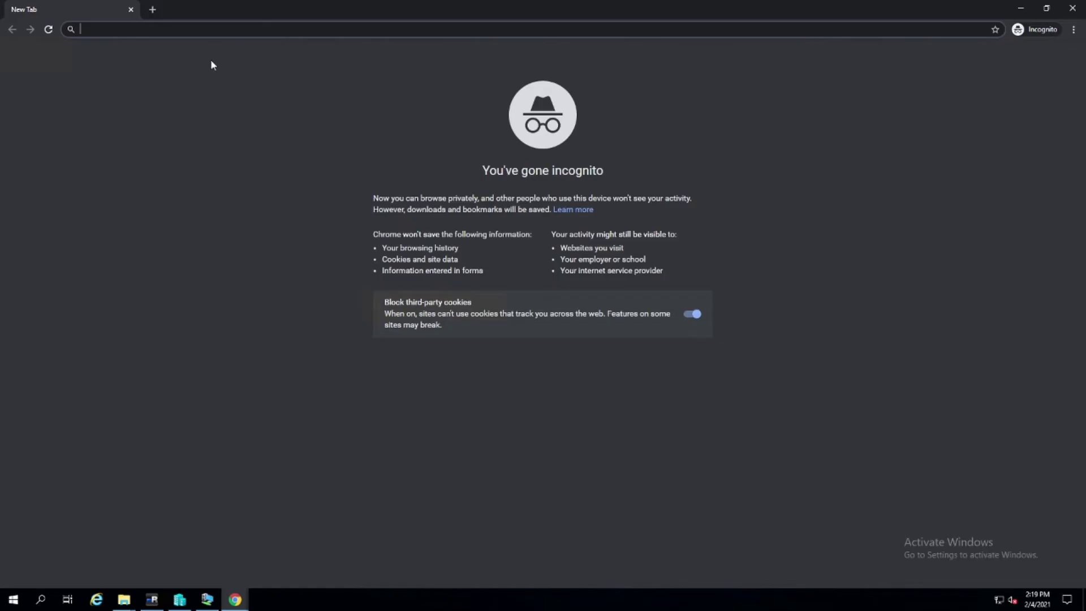
pyautogui.write('office.com')
pyautogui.press('Return')
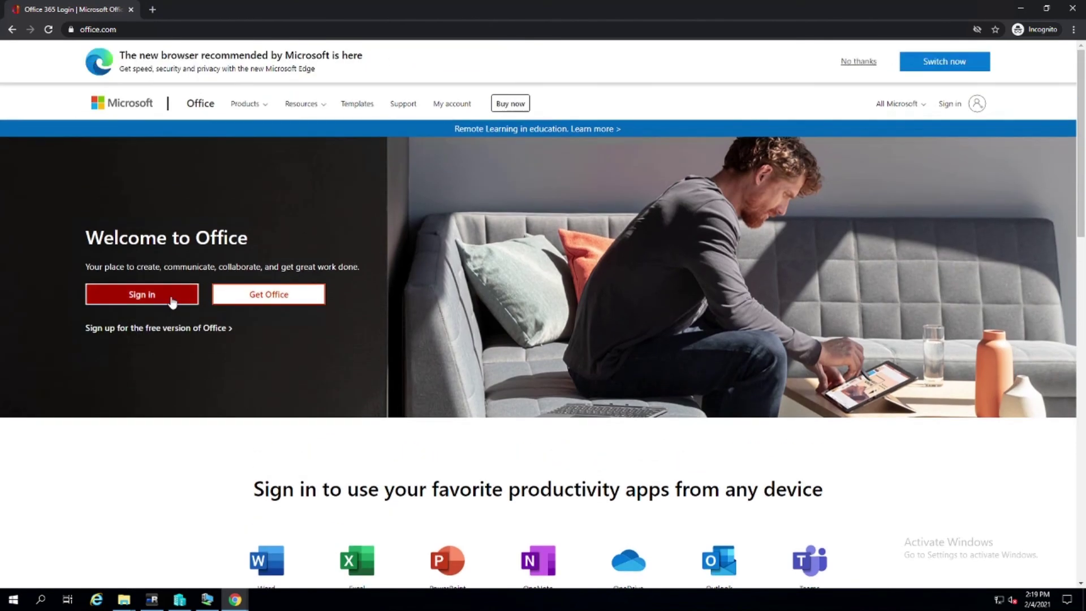
# Sign in to Office with the user's scanqa.com account and password, staying signed in
pyautogui.click(170, 296)
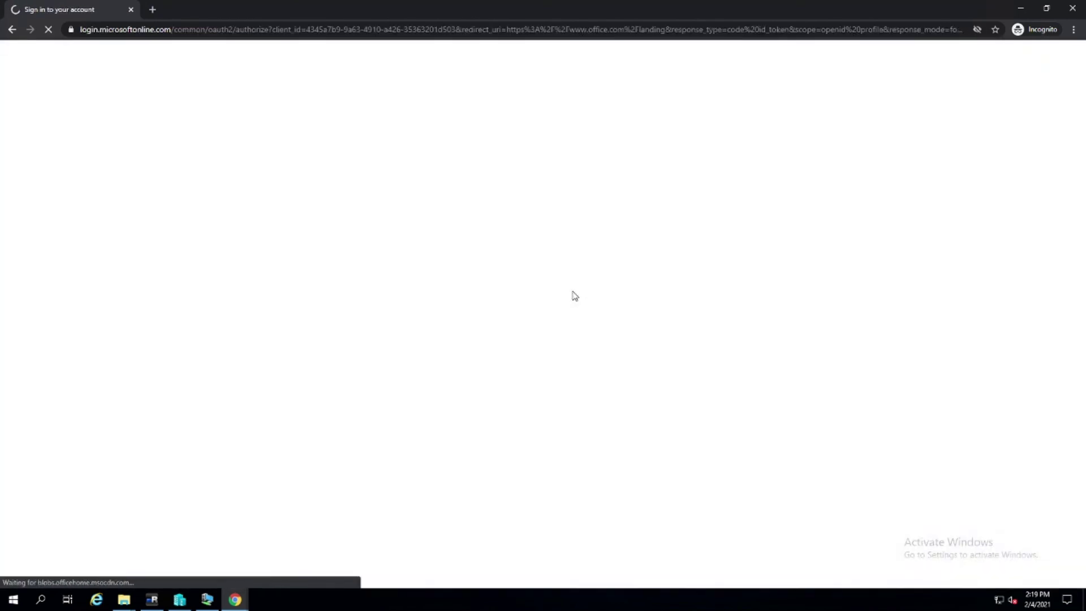
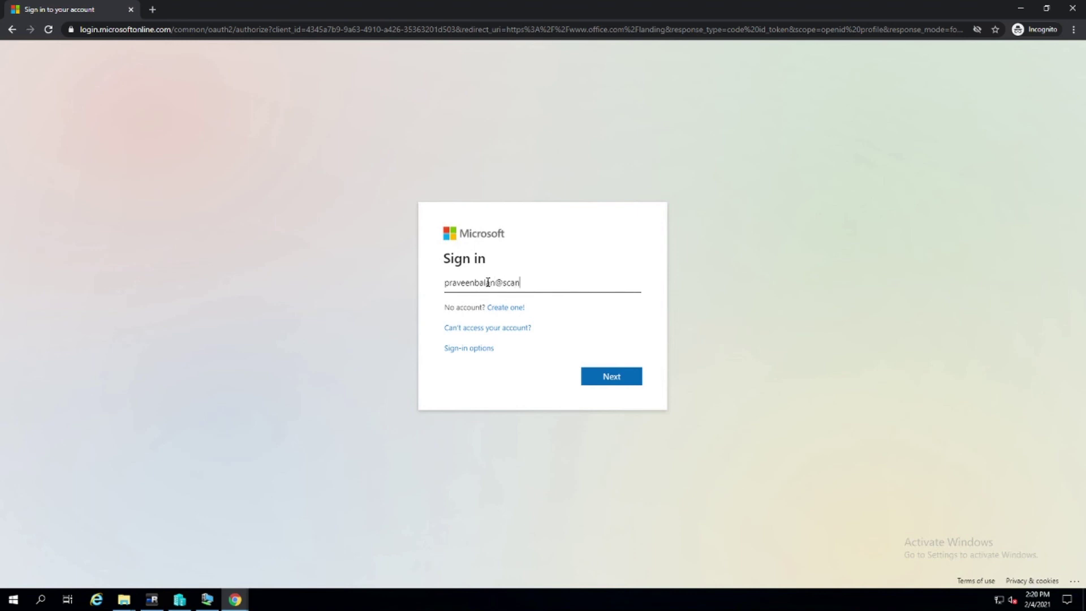
pyautogui.press('Return')
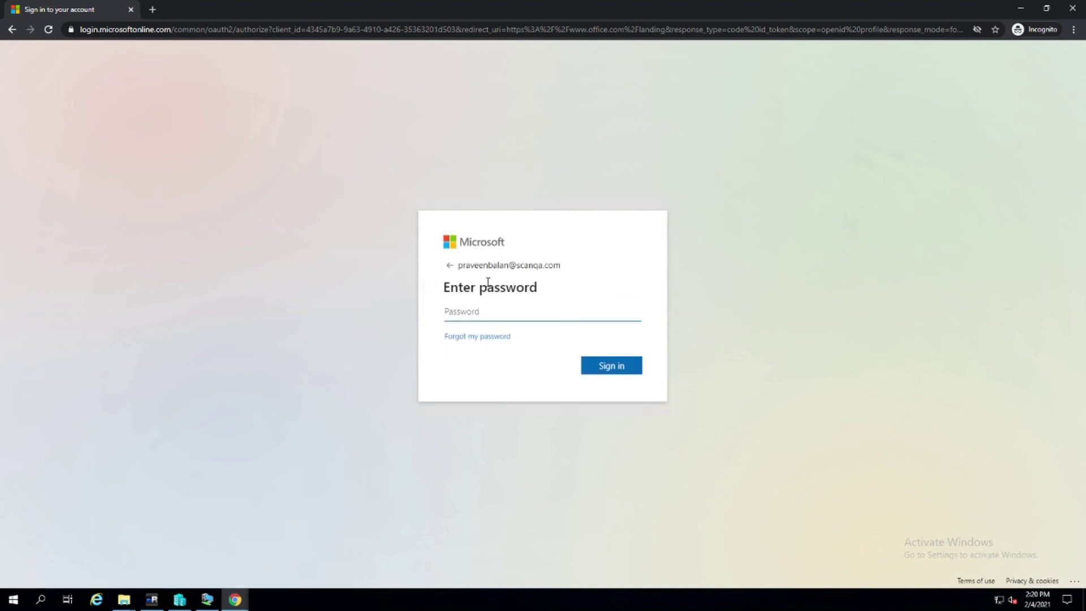
pyautogui.press('Return')
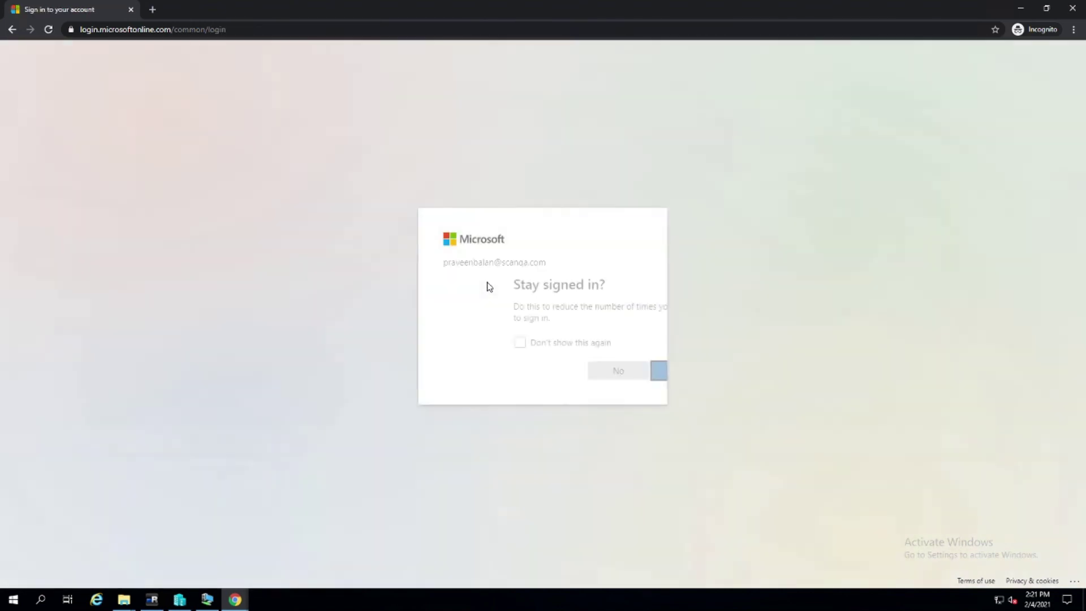
pyautogui.click(617, 374)
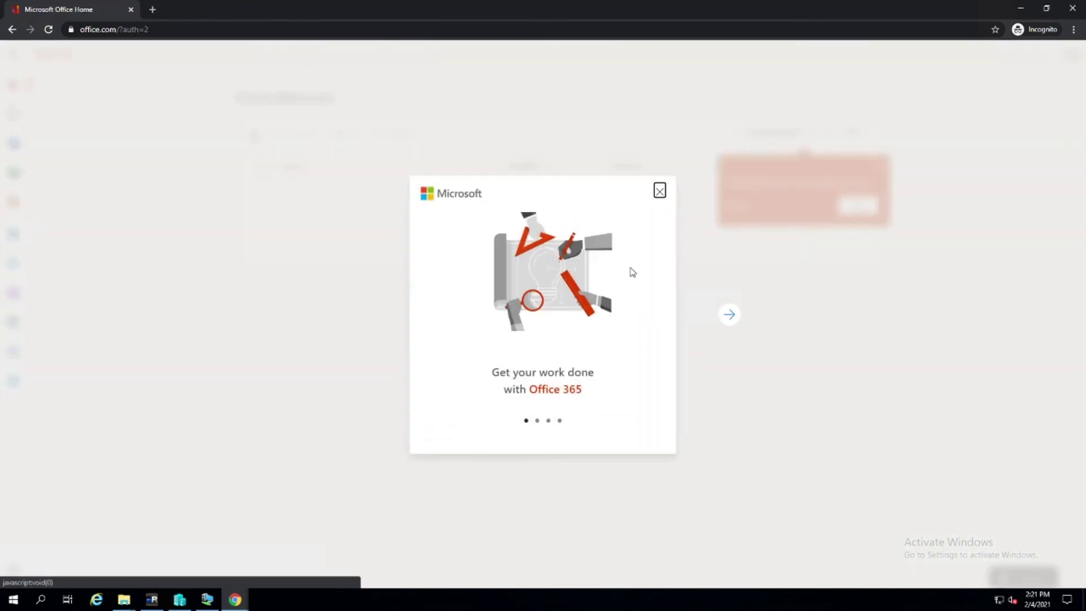
# Step through the welcome tour to reach the Office 365 home page
pyautogui.click(729, 317)
pyautogui.click(728, 317)
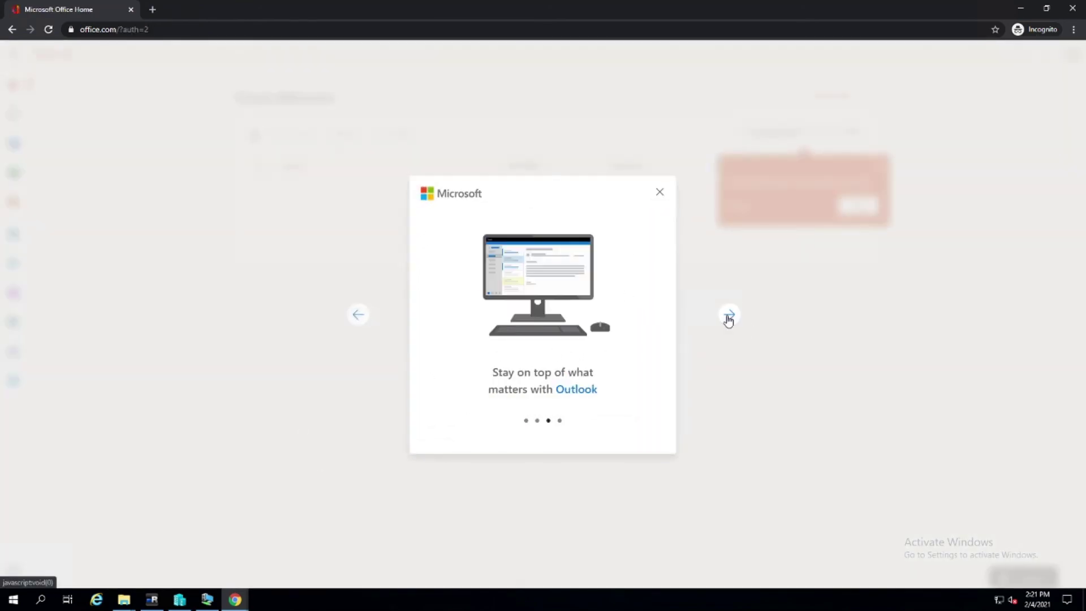
pyautogui.click(728, 317)
pyautogui.click(728, 317)
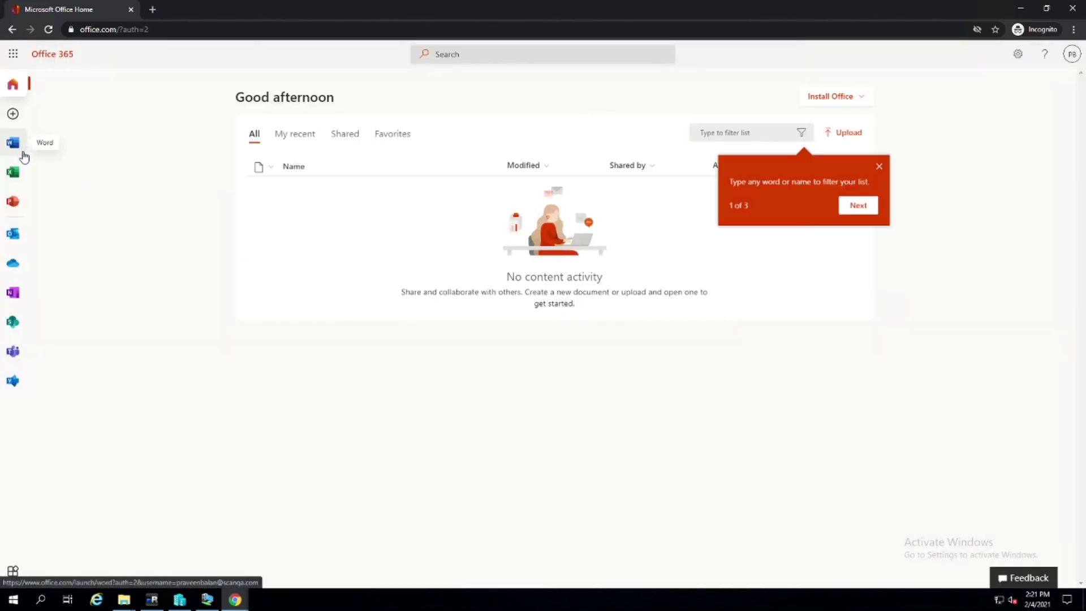
# Open the user's empty Outlook inbox, return to Office Home, and launch Teams
pyautogui.click(15, 237)
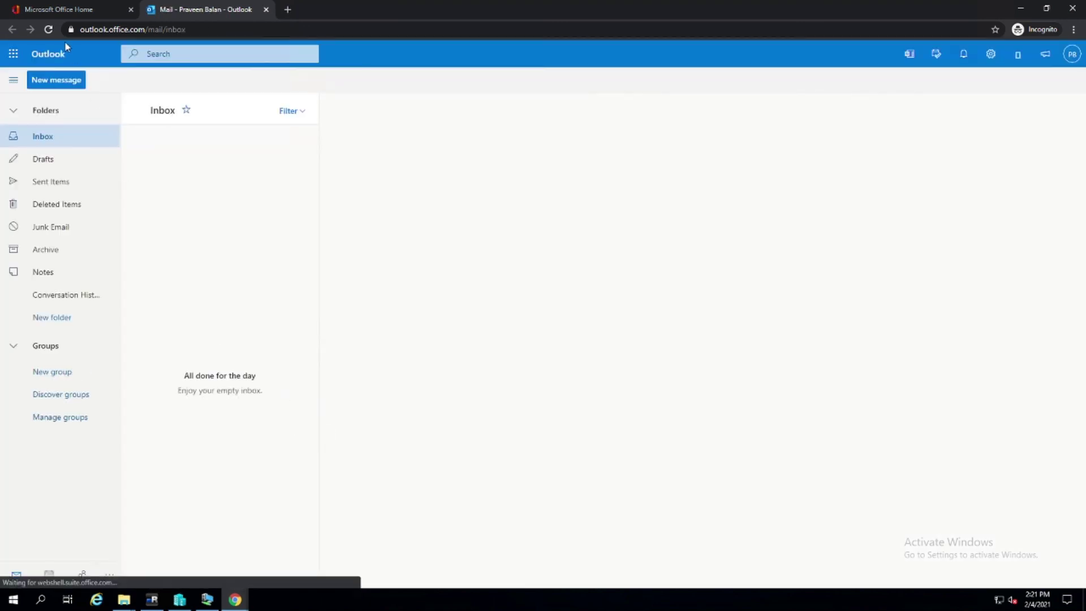
pyautogui.click(60, 10)
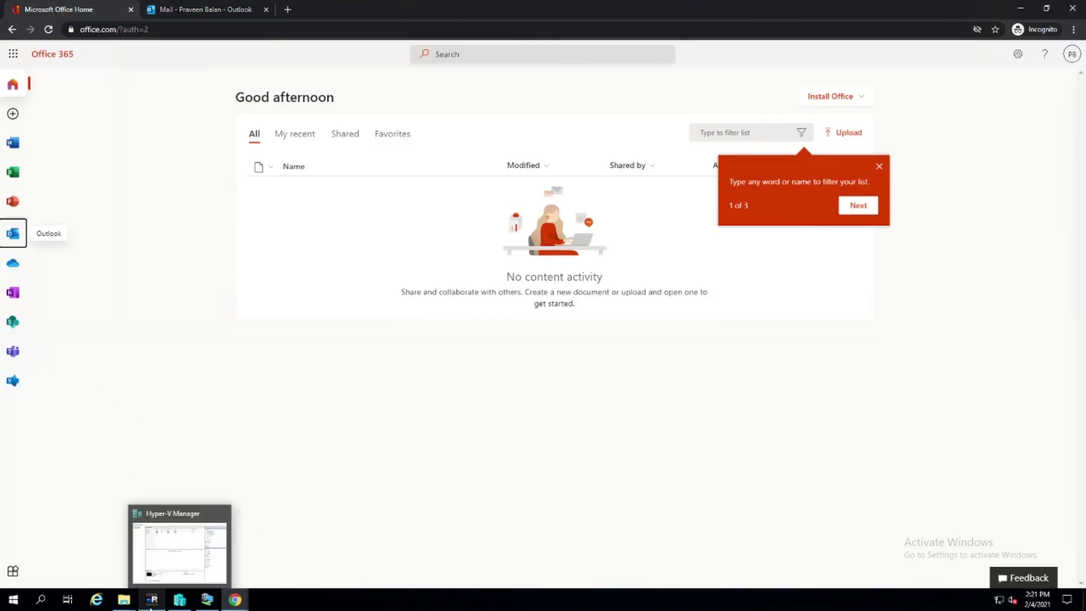
pyautogui.moveTo(150, 607)
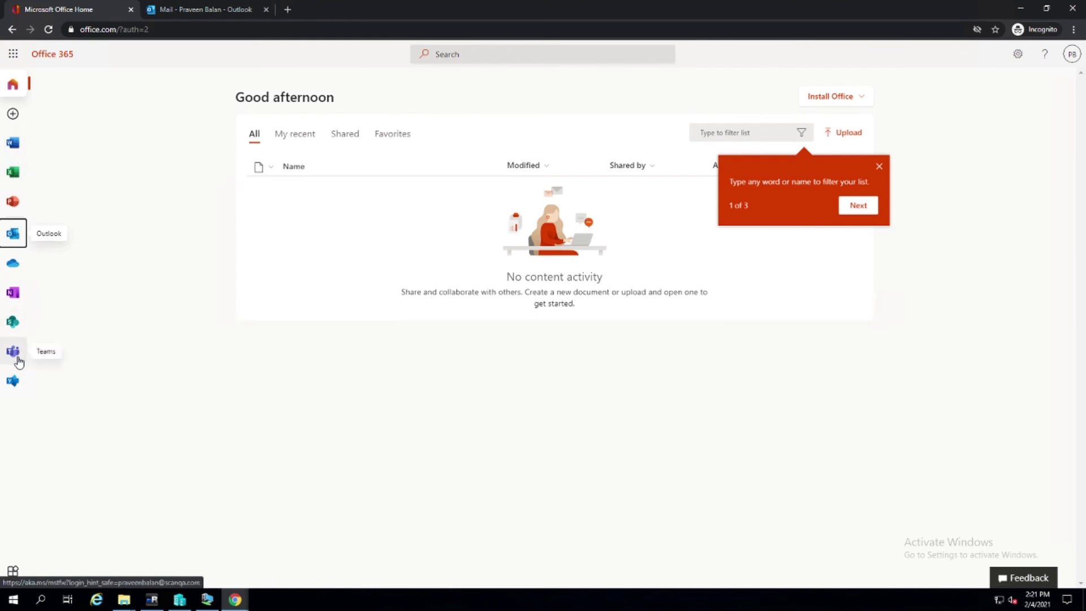
pyautogui.click(14, 351)
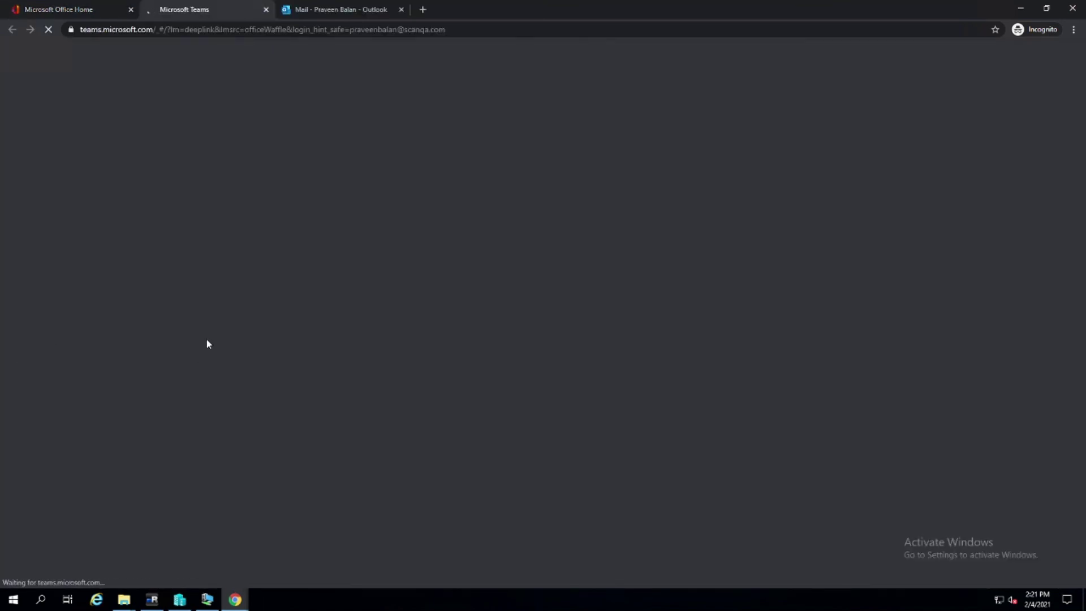